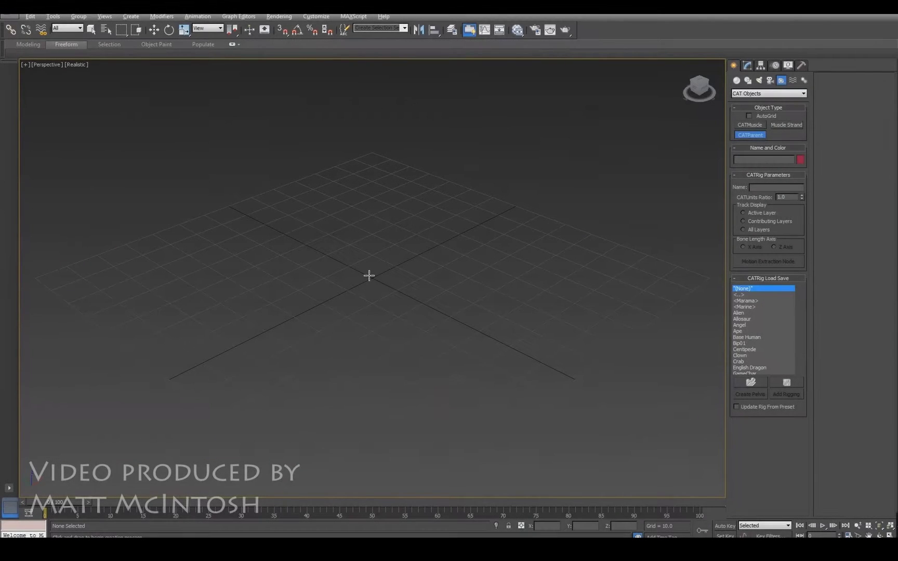
Draw a CATParent from the CAT Objects helpers at the grid centre, creating Character001 with CATUnits Ratio 0.418
alt+middle_drag(435, 262, 420, 278)
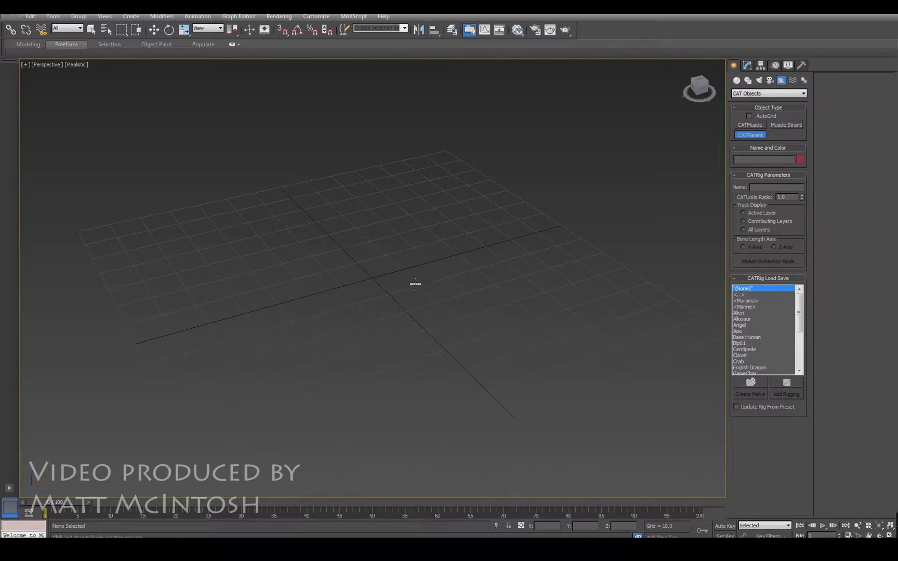
alt+middle_drag(403, 279, 468, 256)
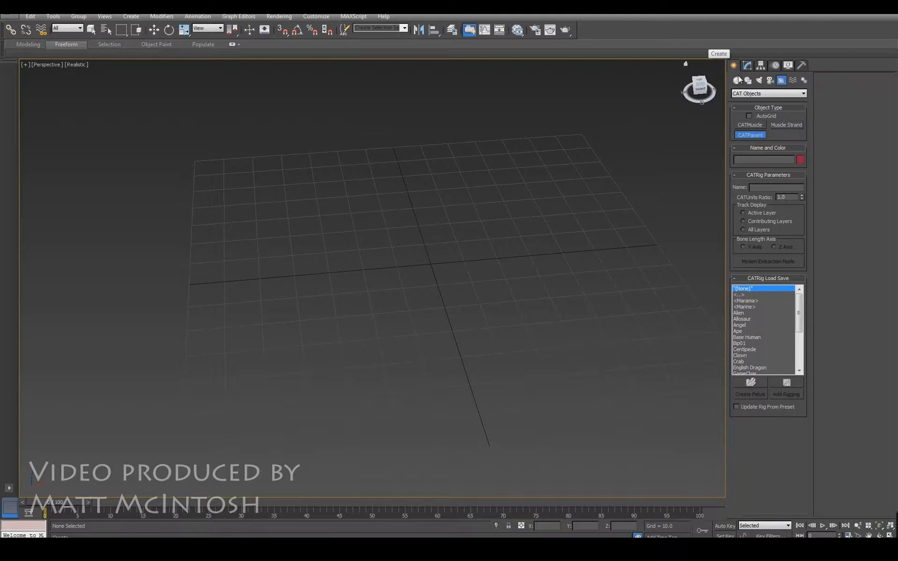
click(781, 94)
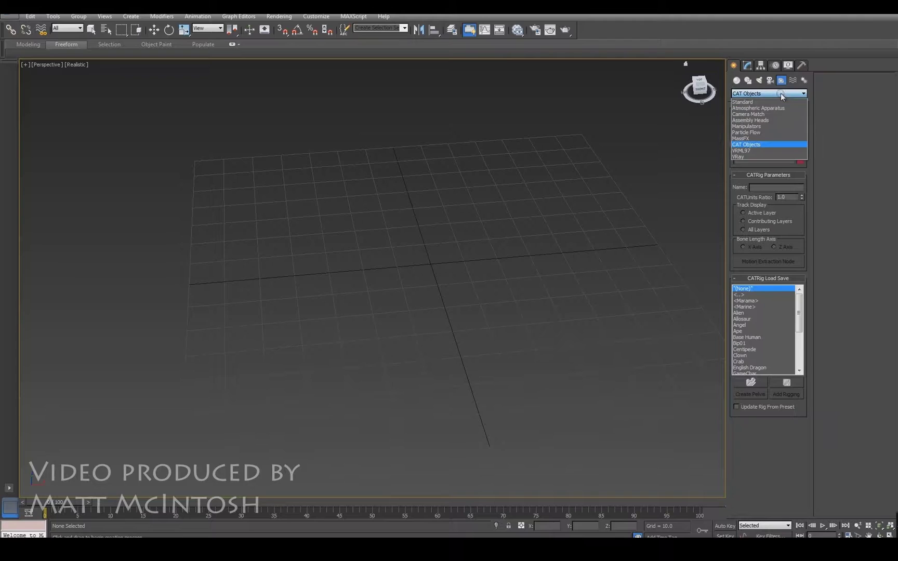
click(768, 145)
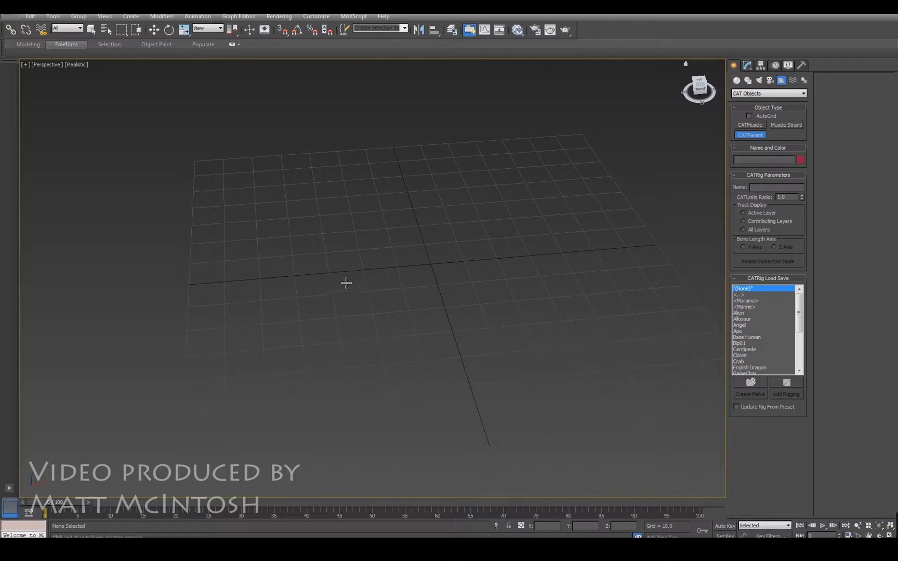
drag(430, 264, 670, 419)
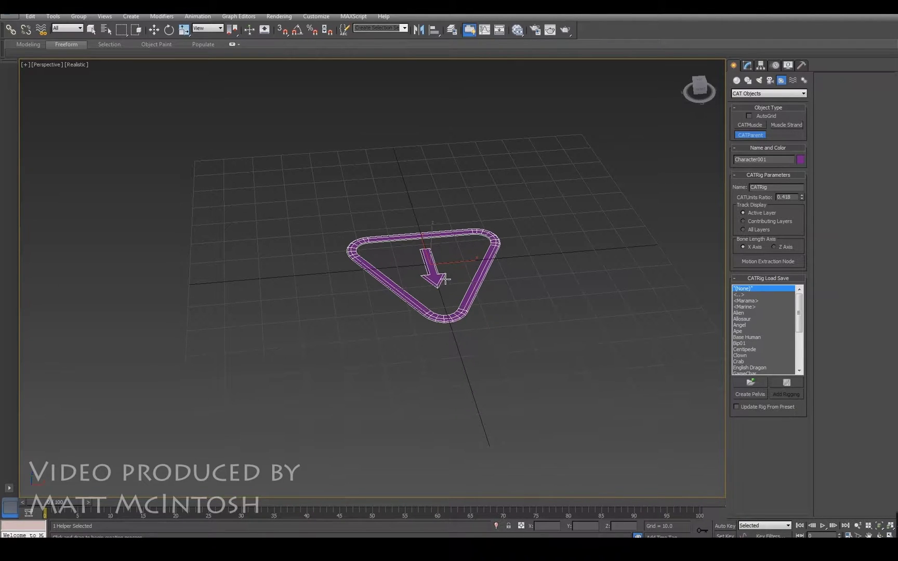
key(alt)
alt+middle_drag(453, 286, 436, 276)
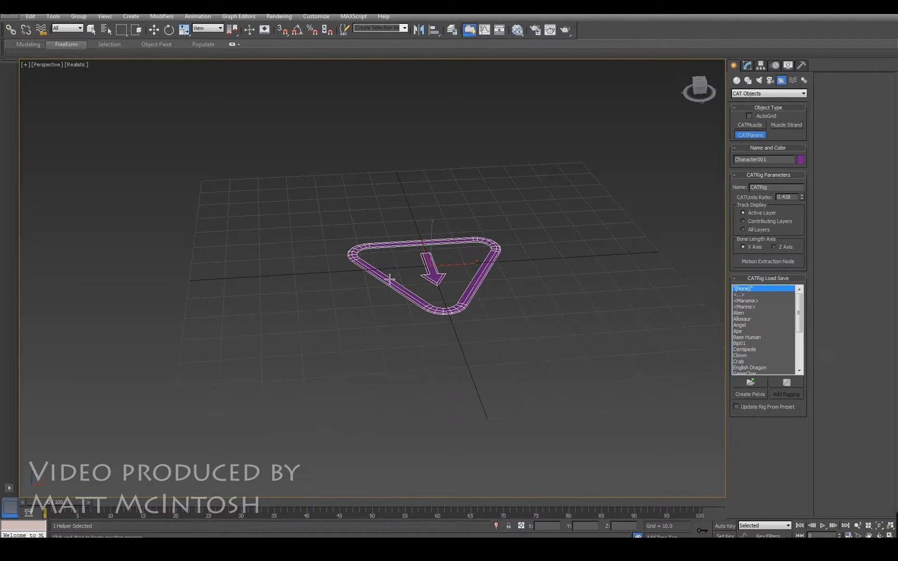
Enter 0 for Absolute X and Y in Move Transform Type-In, placing Character001 at 0, 0, 0
key(F12)
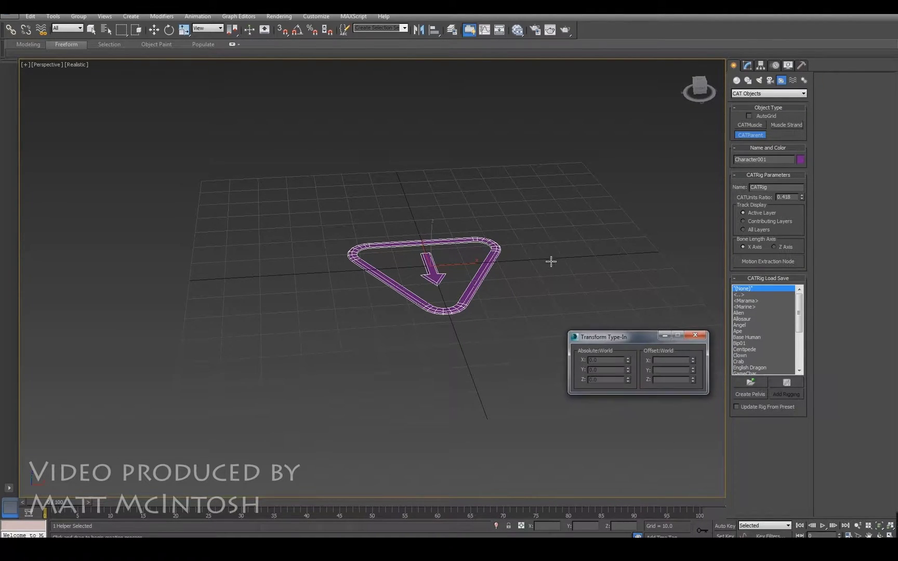
middle_drag(488, 256, 464, 249)
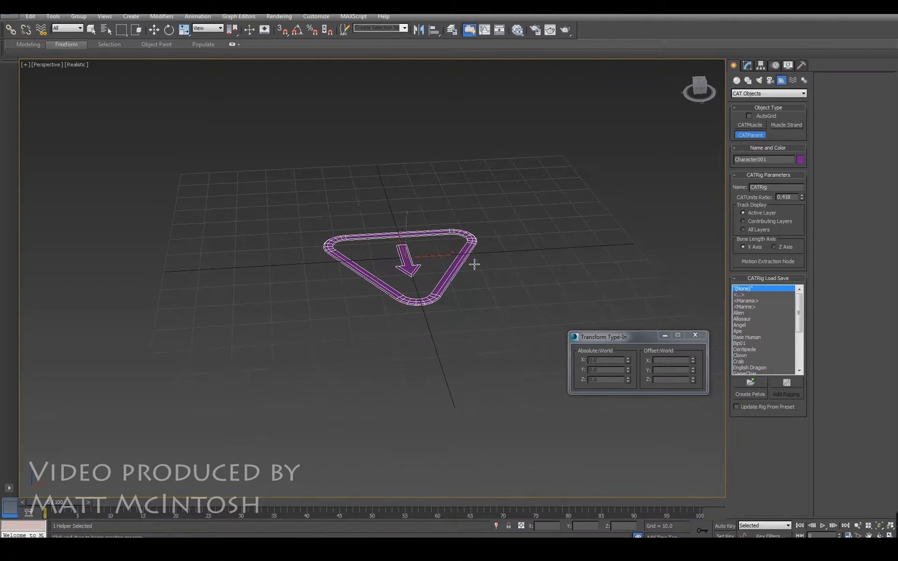
key(w)
click(605, 360)
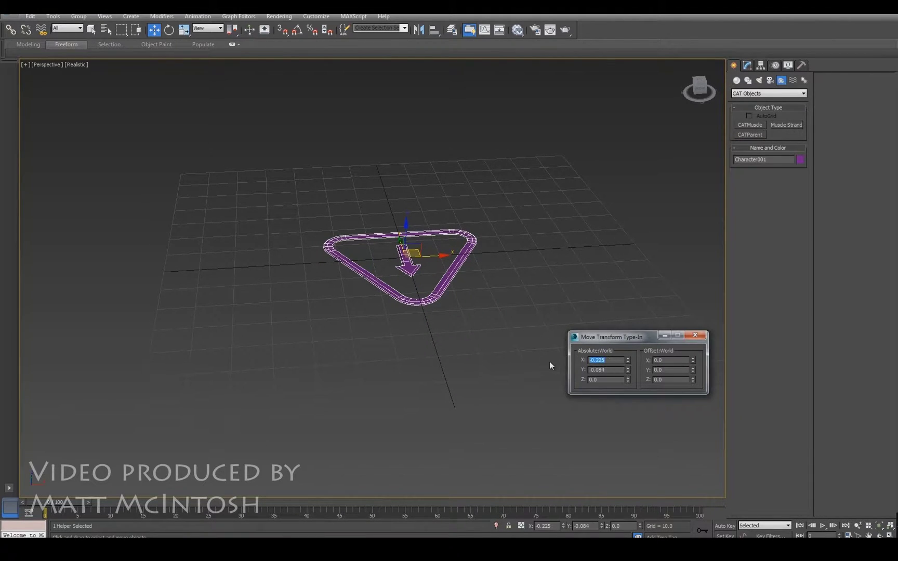
text(0)
key(Tab)
text(0)
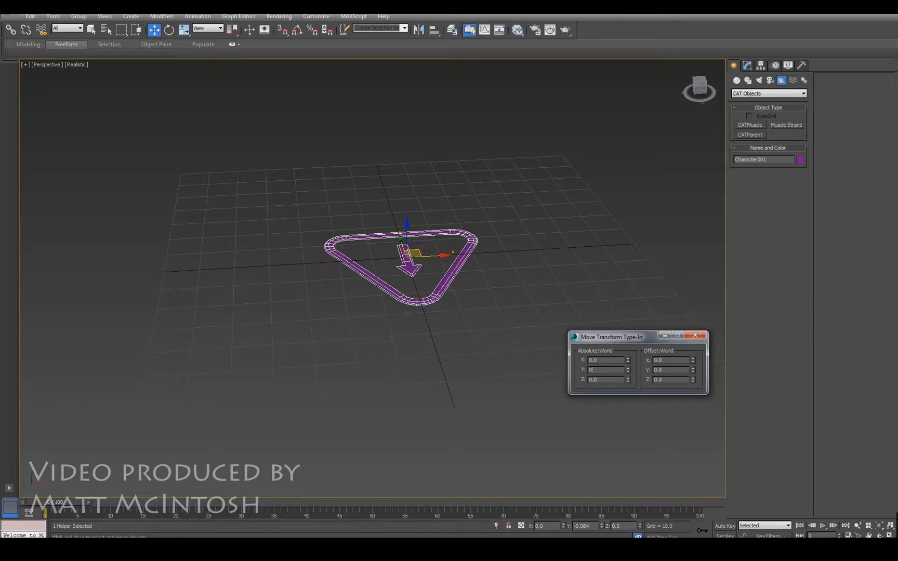
key(shift+Tab)
alt+middle_drag(423, 272, 468, 260)
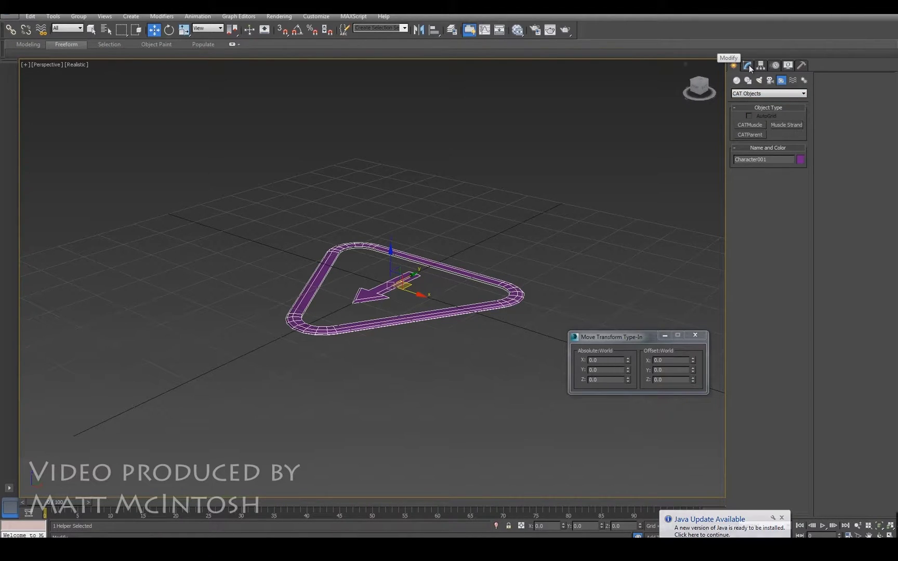
Create a pelvis from the Modify panel and select the new Hub001 at Z 41.759
click(749, 65)
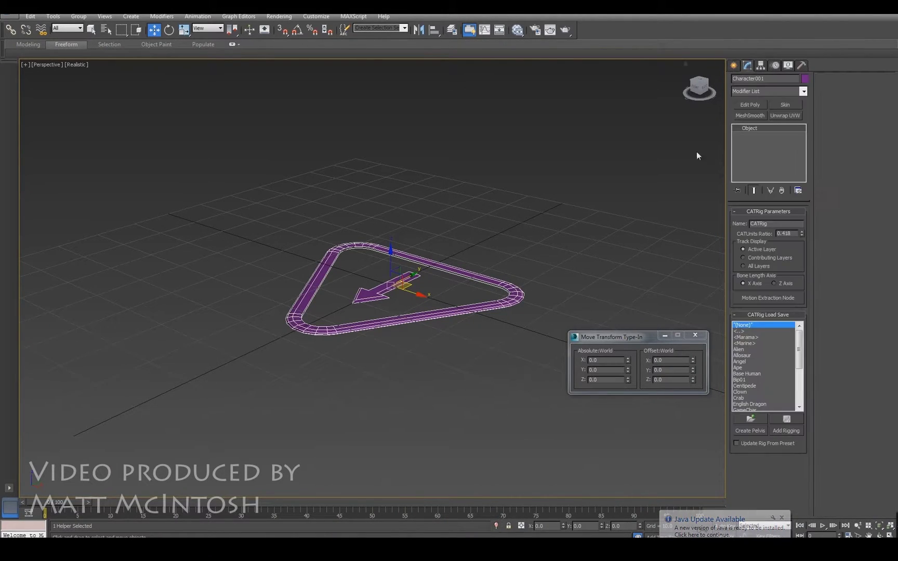
alt+middle_drag(410, 272, 383, 312)
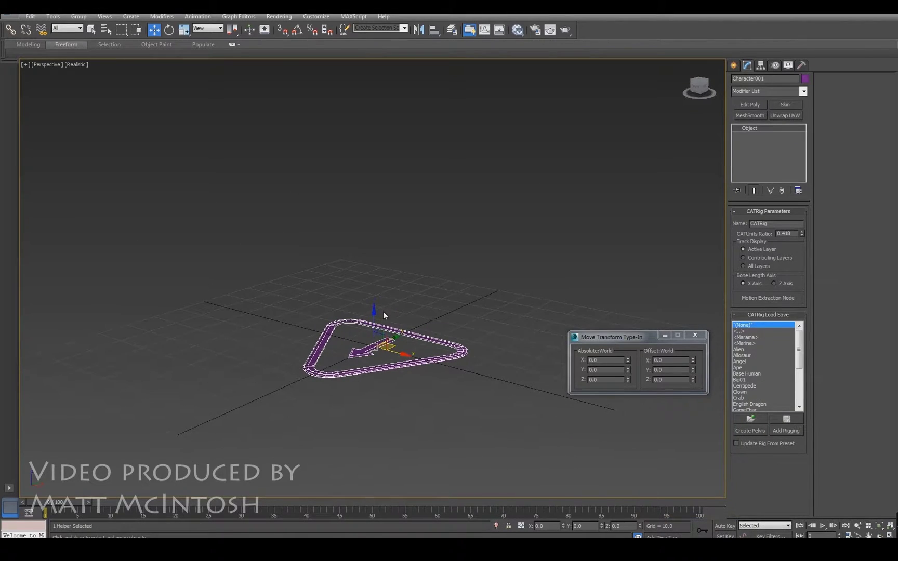
click(754, 431)
mouse_move(425, 201)
alt+middle_down()
mouse_move(374, 215)
mouse_move(409, 197)
alt+middle_up()
drag(313, 238, 317, 237)
alt+middle_drag(317, 237, 427, 167)
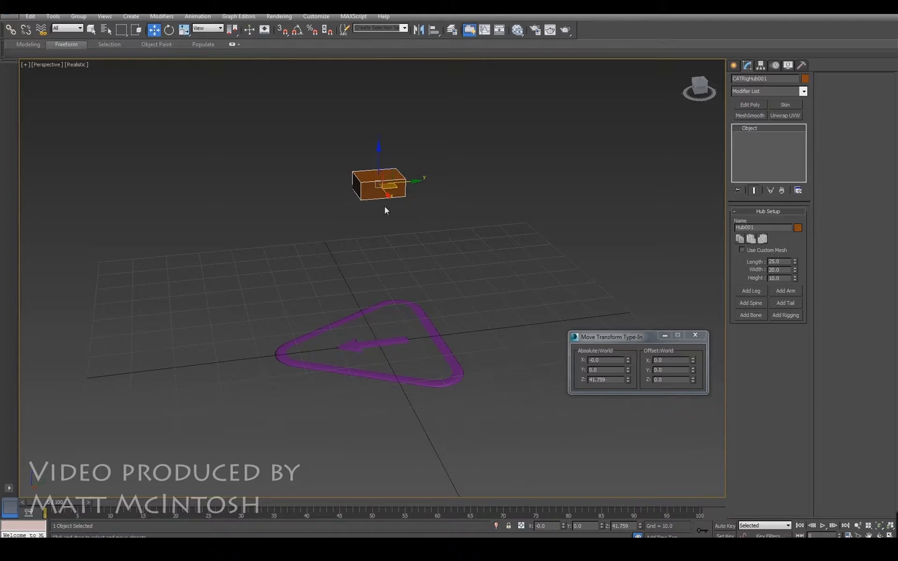
alt+middle_drag(384, 206, 376, 236)
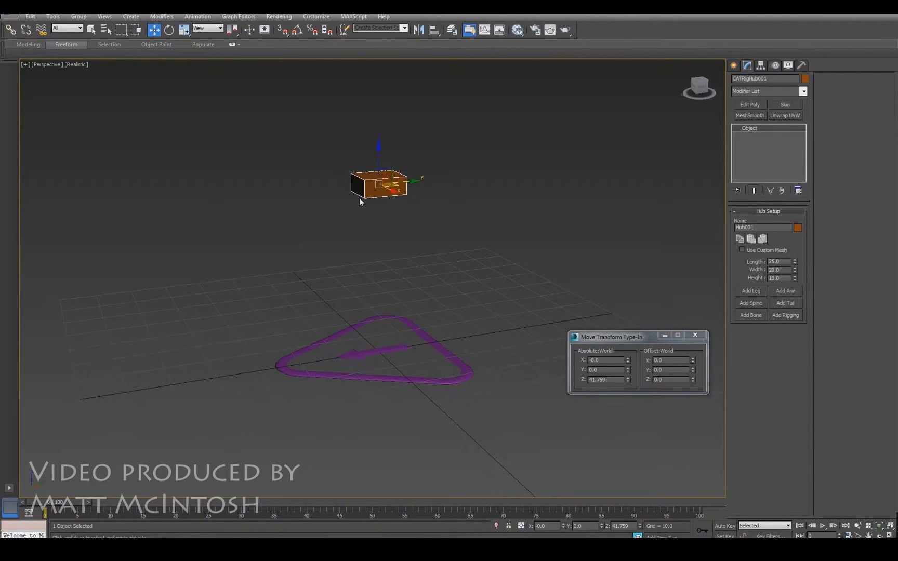
alt+middle_drag(367, 224, 419, 222)
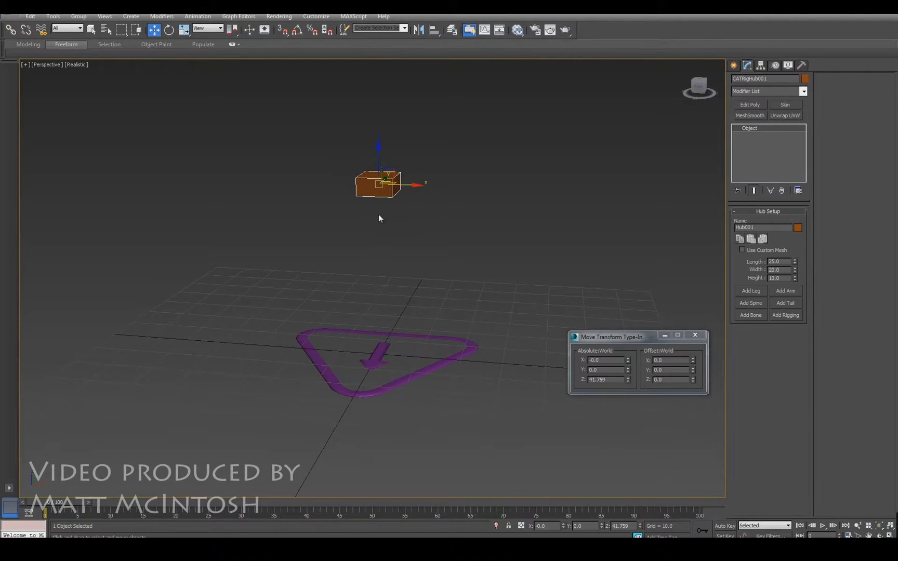
alt+middle_drag(442, 227, 354, 227)
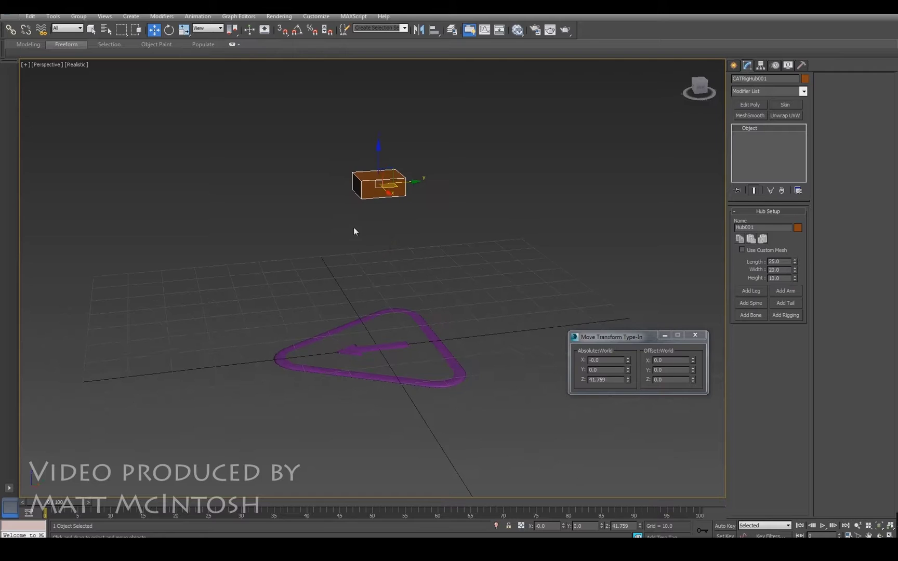
alt+middle_drag(493, 243, 390, 262)
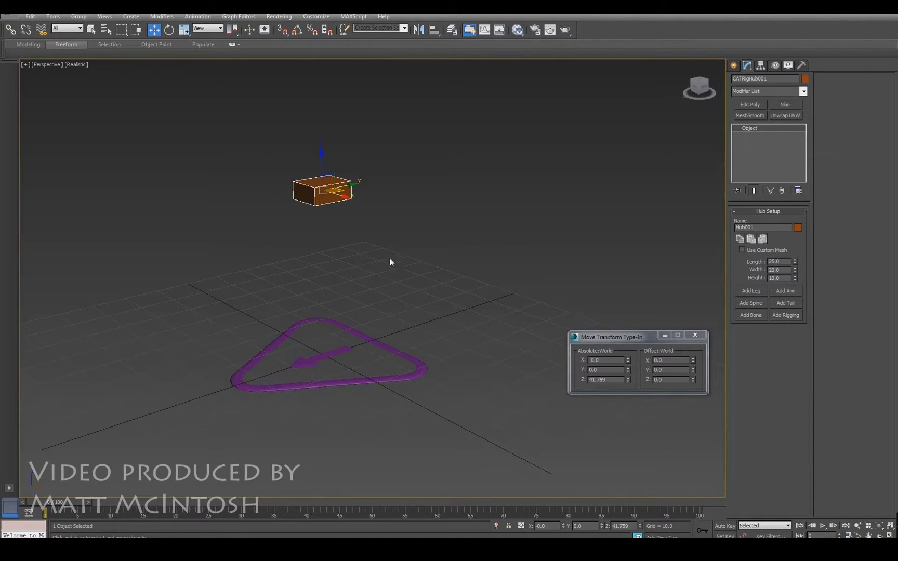
Add a left leg to the hub and move its foot platform to re-pose it
click(757, 295)
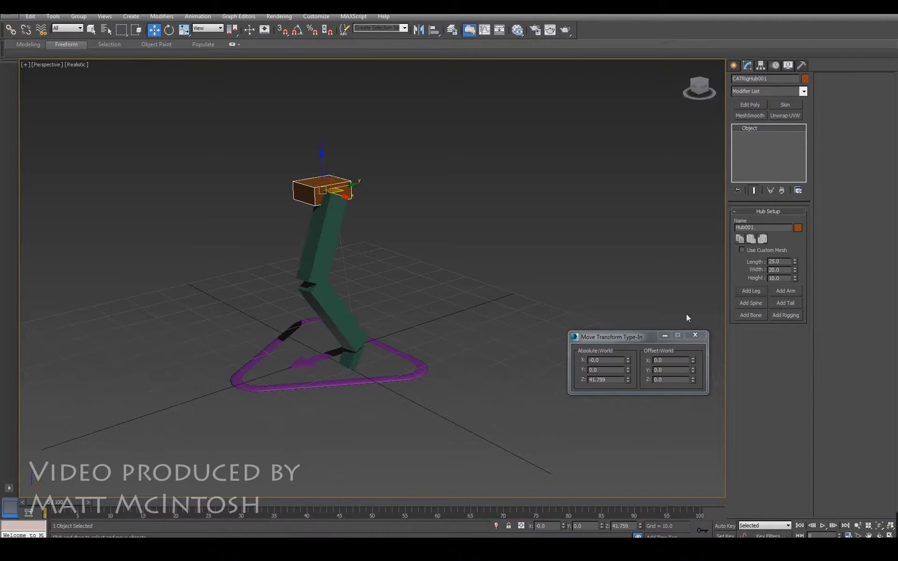
alt+middle_drag(337, 301, 362, 364)
click(361, 357)
drag(355, 349, 350, 367)
alt+middle_drag(350, 368, 309, 282)
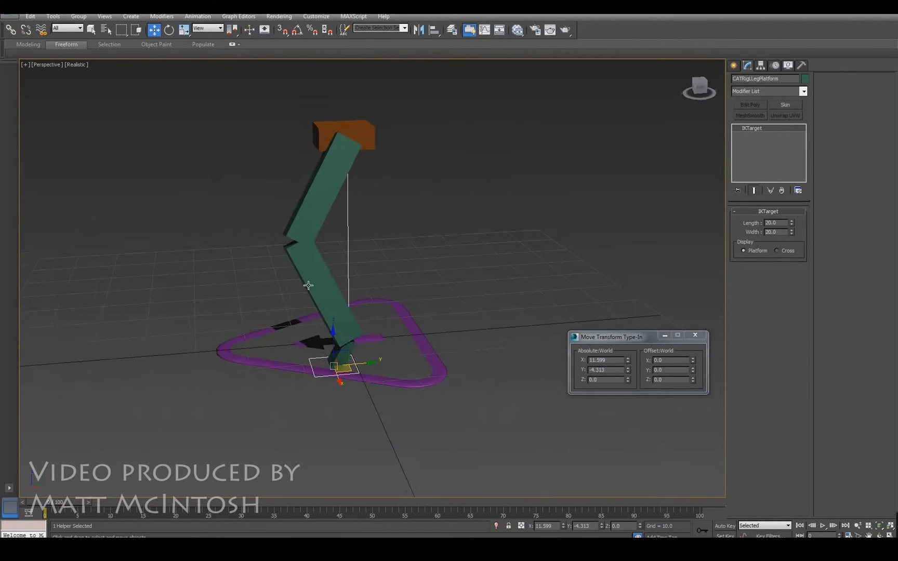
Scale the lower leg bone in Local coordinates to length 67.519 and set the leg to 3 bones
click(311, 256)
key(r)
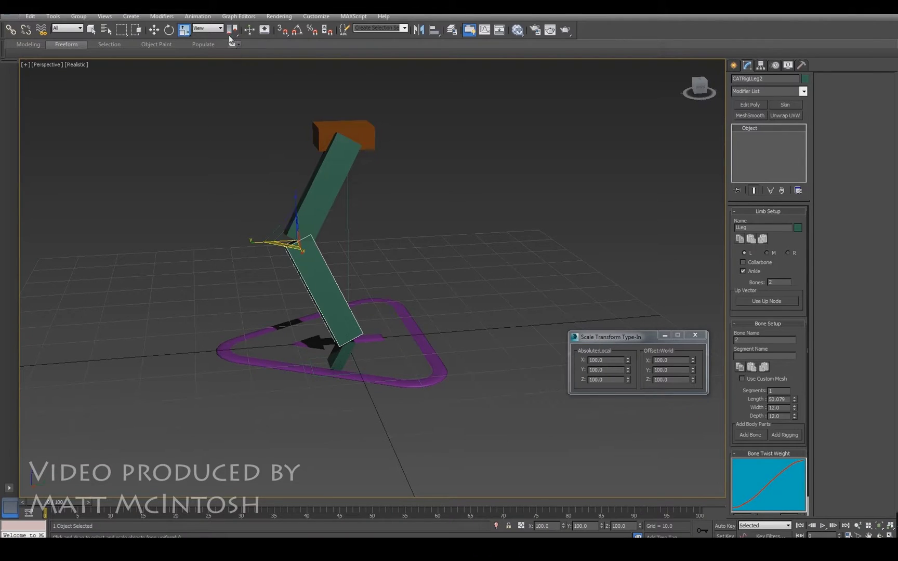
click(208, 28)
click(200, 61)
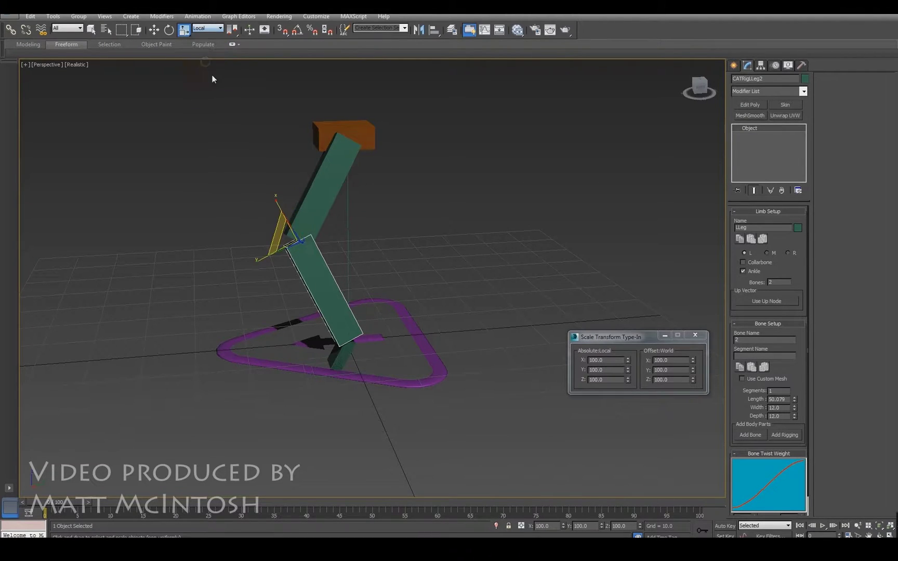
mouse_move(277, 200)
mouse_down()
mouse_move(262, 187)
mouse_move(279, 207)
mouse_move(265, 195)
mouse_up()
alt+middle_drag(249, 236, 281, 271)
alt+middle_drag(348, 256, 286, 244)
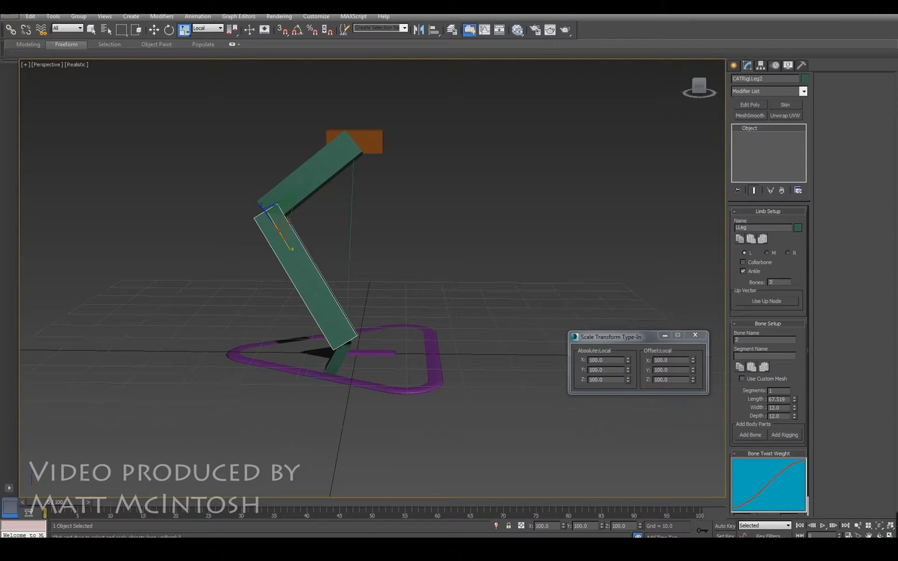
key(Return)
click(249, 185)
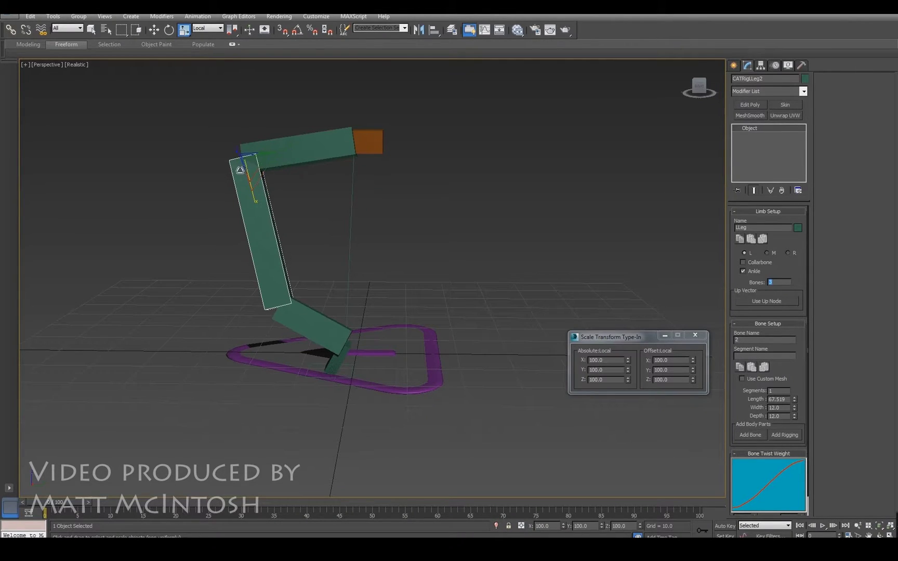
Pull the knee joint and the lowest leg bone toward an upright position
click(154, 30)
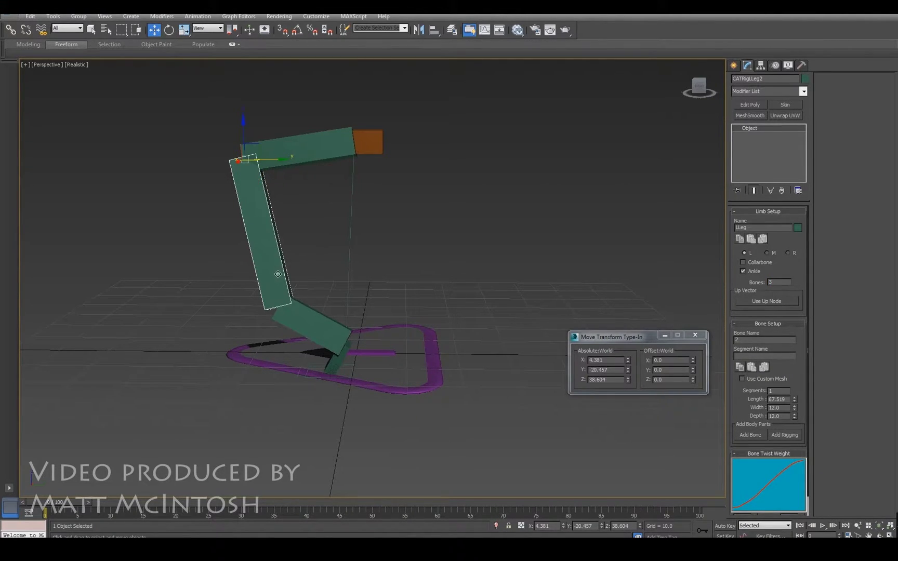
drag(254, 146, 278, 253)
mouse_move(278, 253)
alt+middle_down()
mouse_move(311, 263)
mouse_move(278, 251)
alt+middle_up()
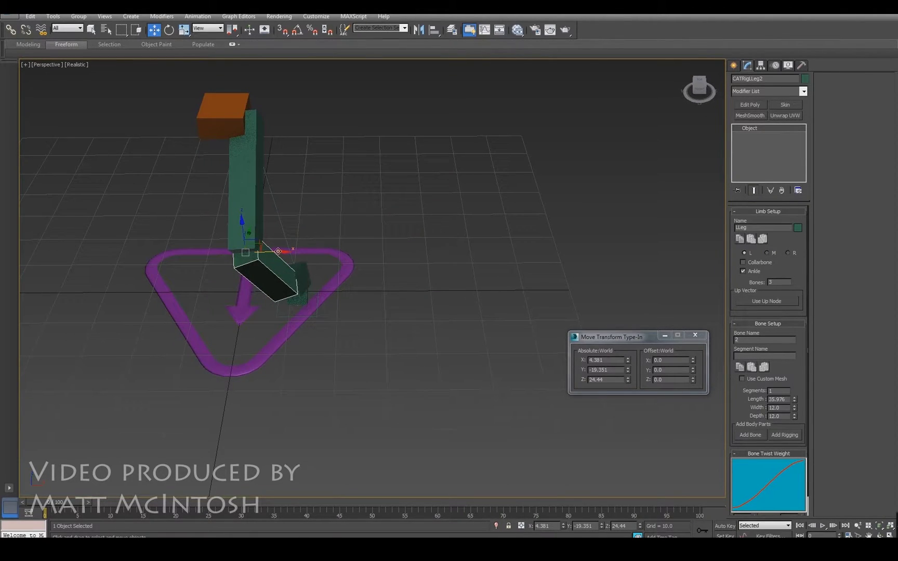
drag(272, 251, 316, 246)
alt+middle_drag(317, 246, 326, 335)
click(326, 335)
drag(308, 289, 268, 229)
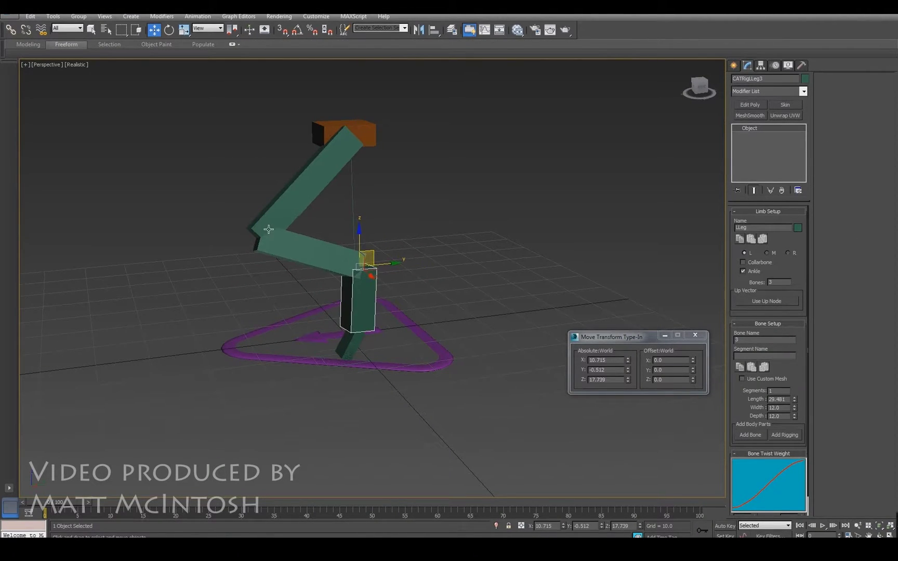
Reposition the upper, middle and lower bones so the leg stands straight, middle bone length 59.678
click(294, 210)
click(277, 248)
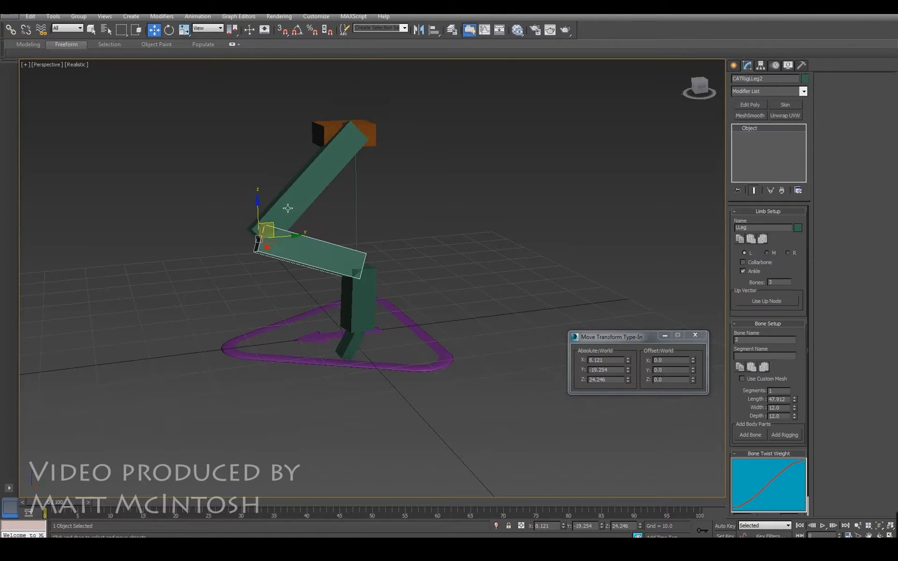
drag(272, 223, 295, 180)
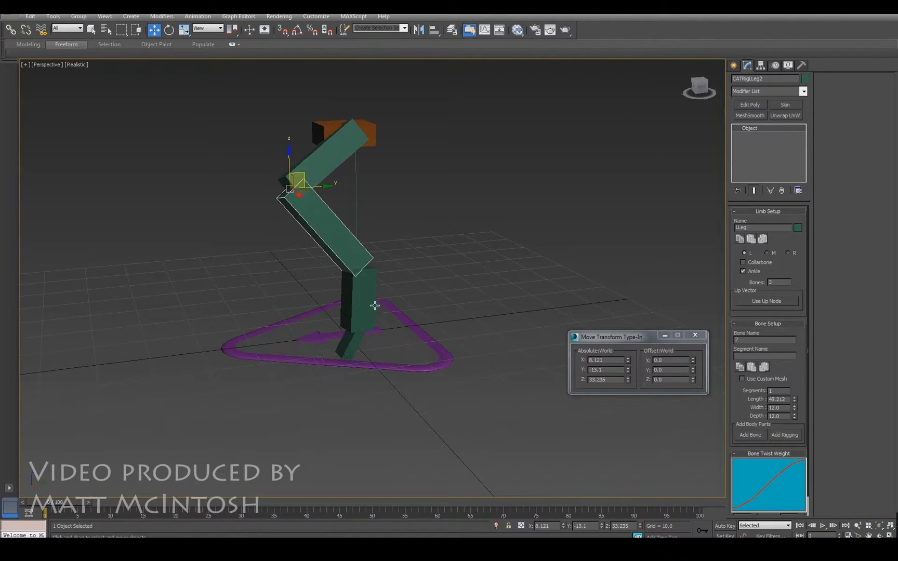
click(373, 304)
drag(373, 249, 389, 260)
alt+middle_drag(330, 252, 364, 200)
click(364, 156)
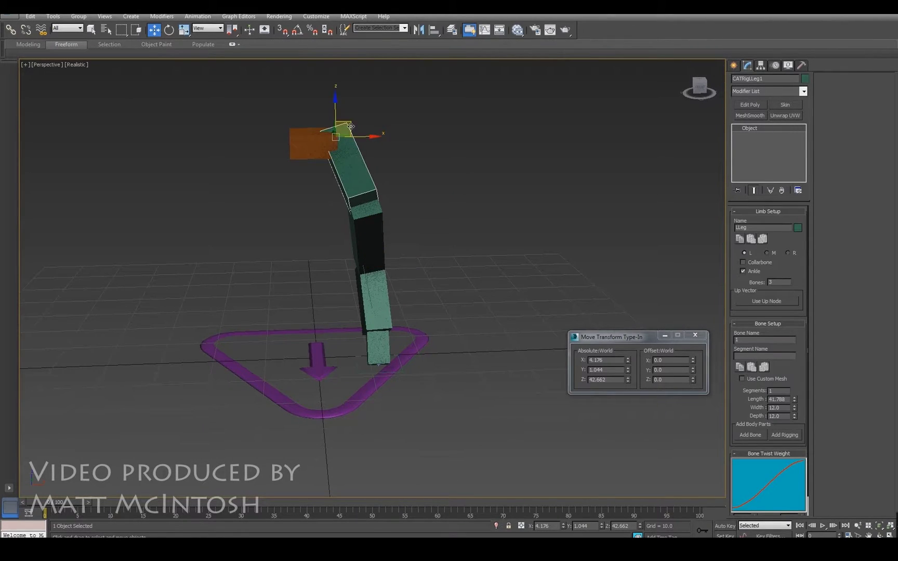
drag(350, 123, 375, 124)
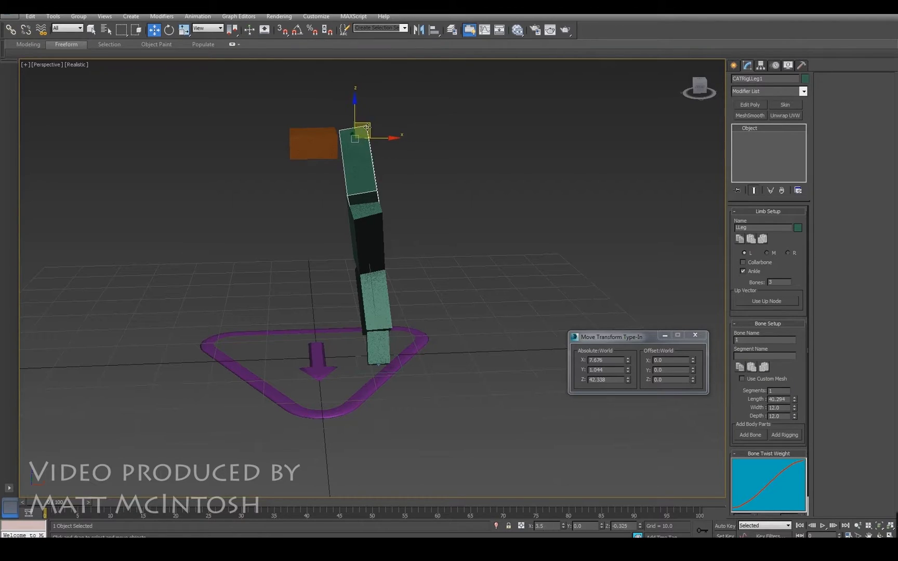
click(363, 229)
drag(400, 202, 410, 202)
click(372, 287)
drag(394, 265, 397, 264)
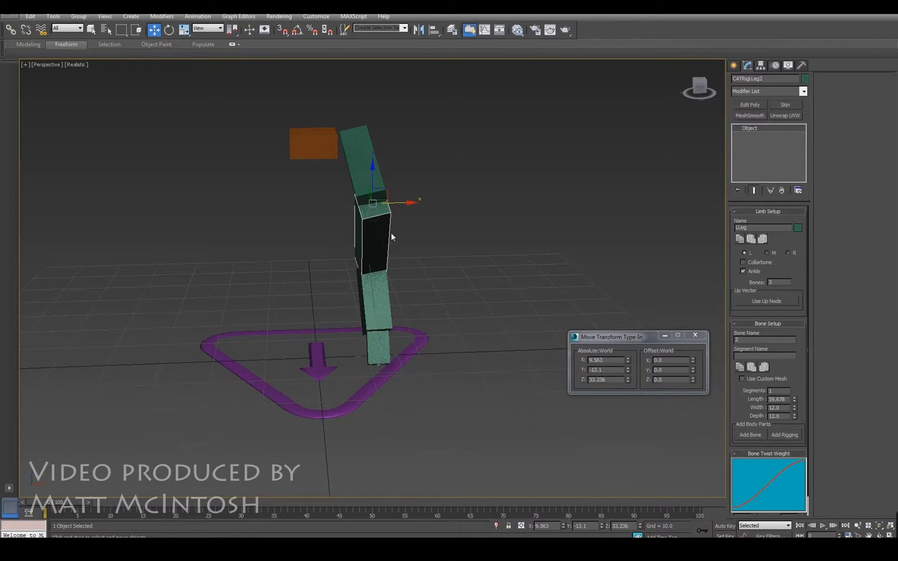
Rotate the middle leg bone in Local coordinates to bend the knee, then shift the lower bone along X
key(e)
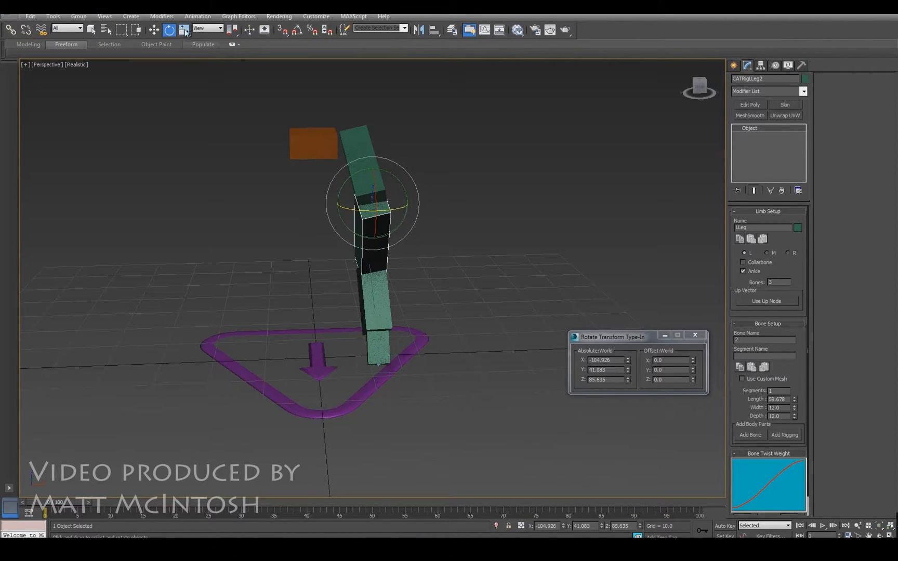
click(207, 28)
click(207, 28)
click(208, 28)
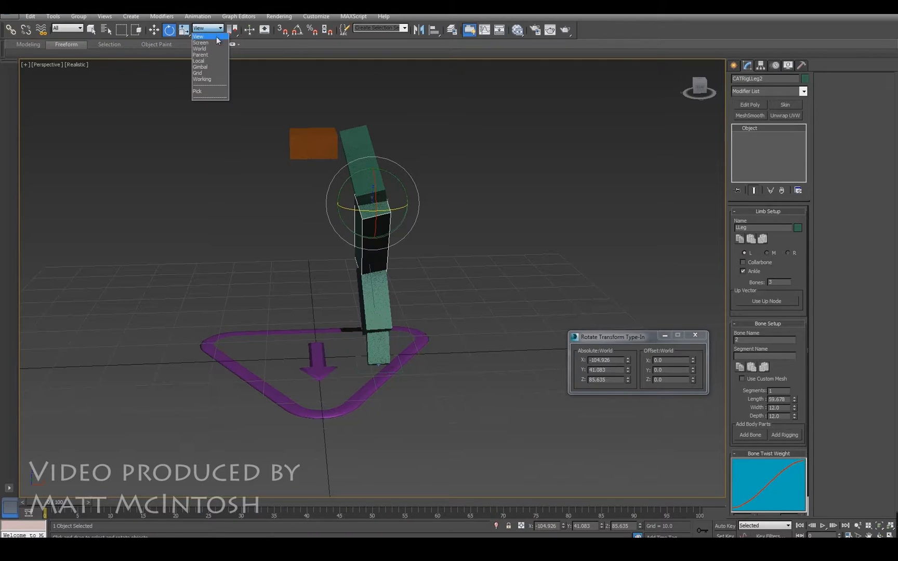
click(199, 60)
drag(400, 227, 410, 215)
key(w)
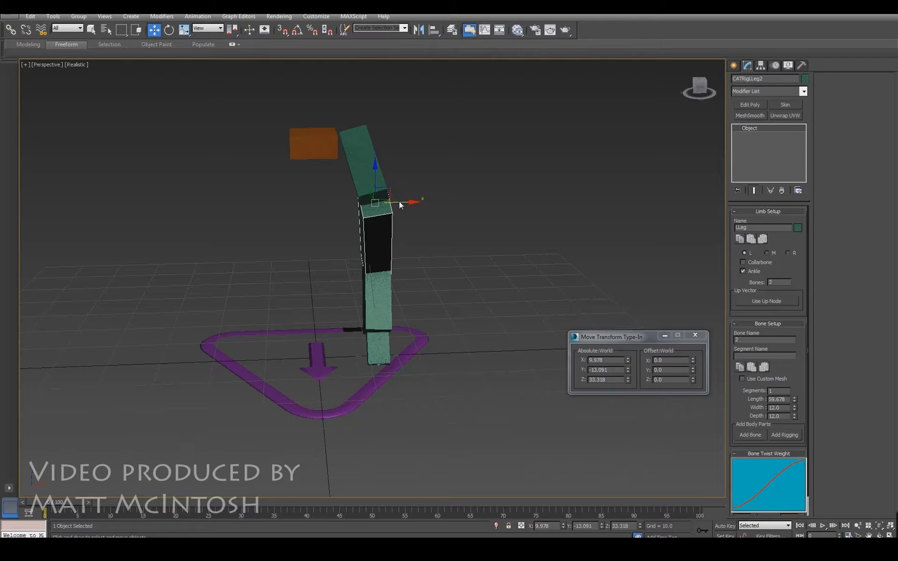
click(389, 275)
drag(402, 264, 396, 266)
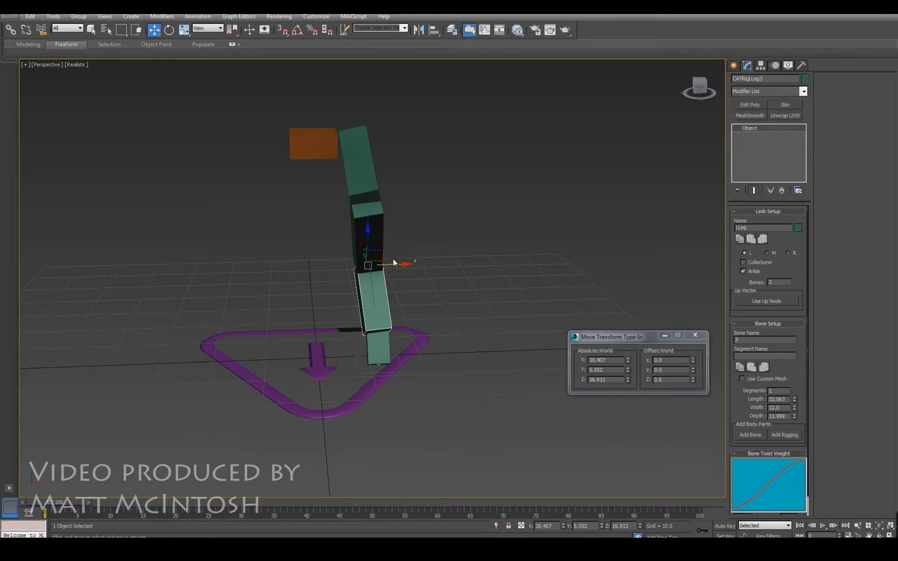
Test the foot platform, then move the middle bone to X 17.693, Y -13.902, Z 33.721
alt+middle_drag(393, 258, 340, 294)
click(328, 369)
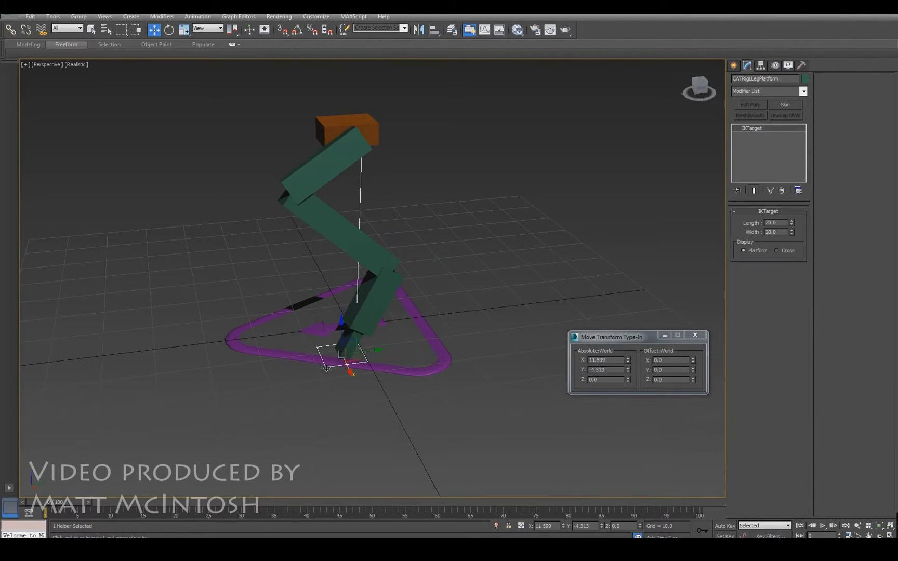
drag(357, 344, 318, 294)
alt+middle_drag(318, 294, 395, 298)
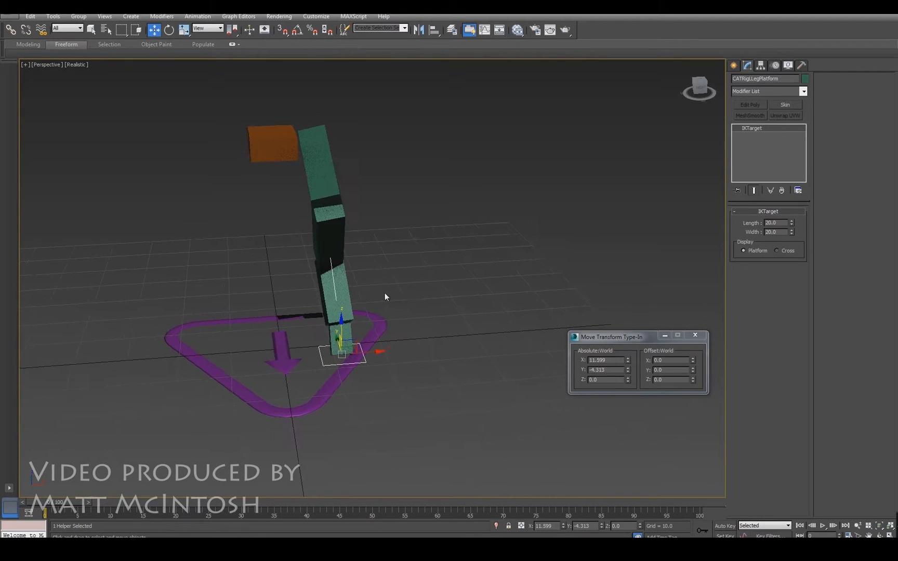
click(340, 223)
drag(355, 205, 397, 203)
click(359, 281)
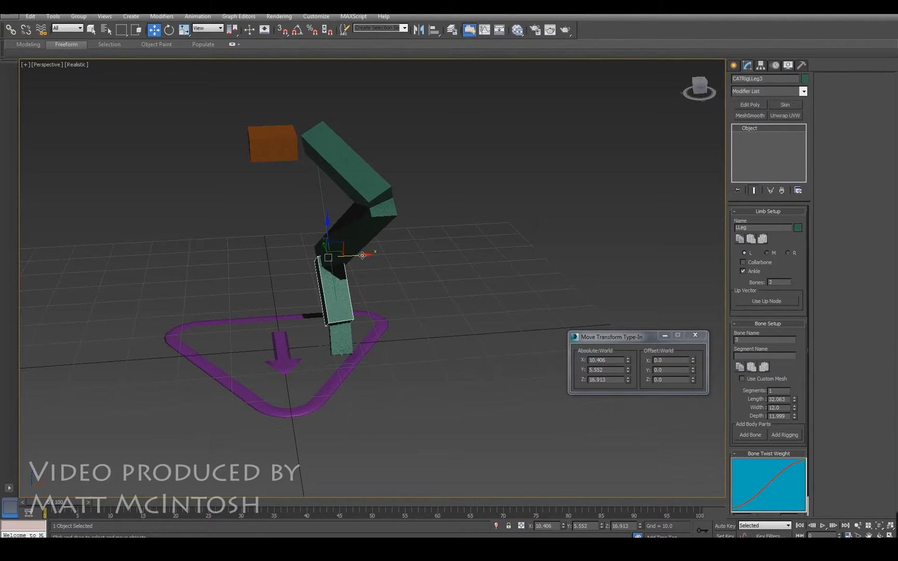
drag(362, 255, 333, 256)
Drag the foot platform up and right to test IK, then undo it back to its start
alt+middle_drag(334, 256, 287, 316)
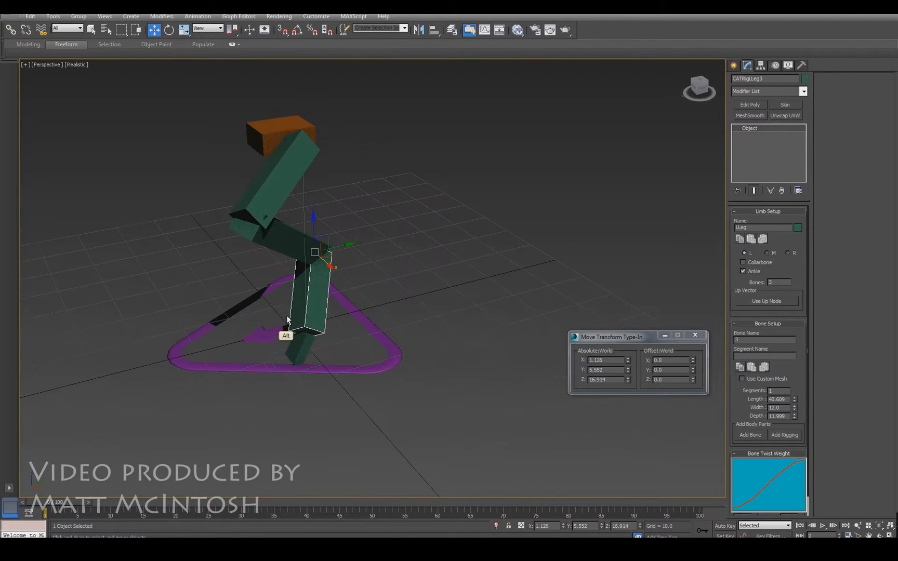
click(314, 356)
drag(309, 353, 541, 279)
key(ctrl+z)
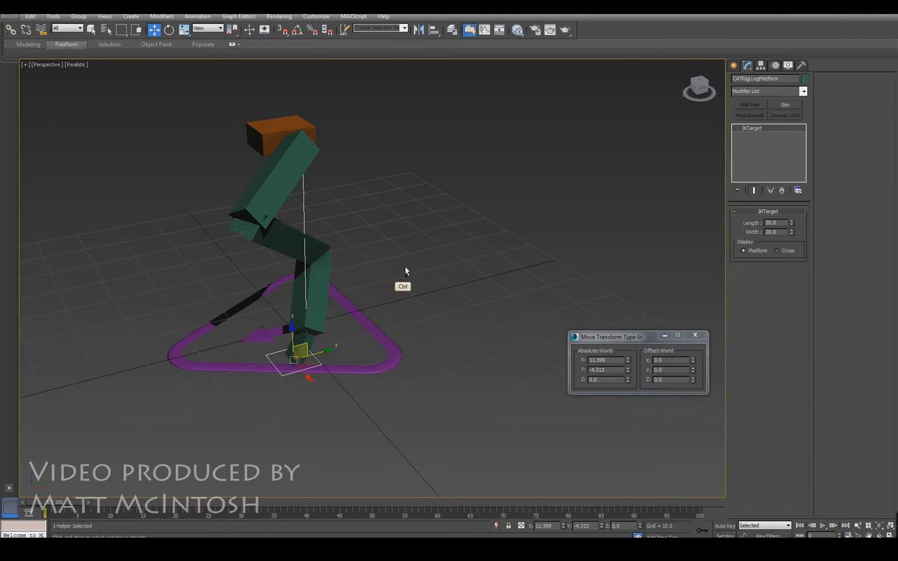
click(323, 270)
Move the middle bone back along X, push the knee right and lower the bottom bone
click(343, 257)
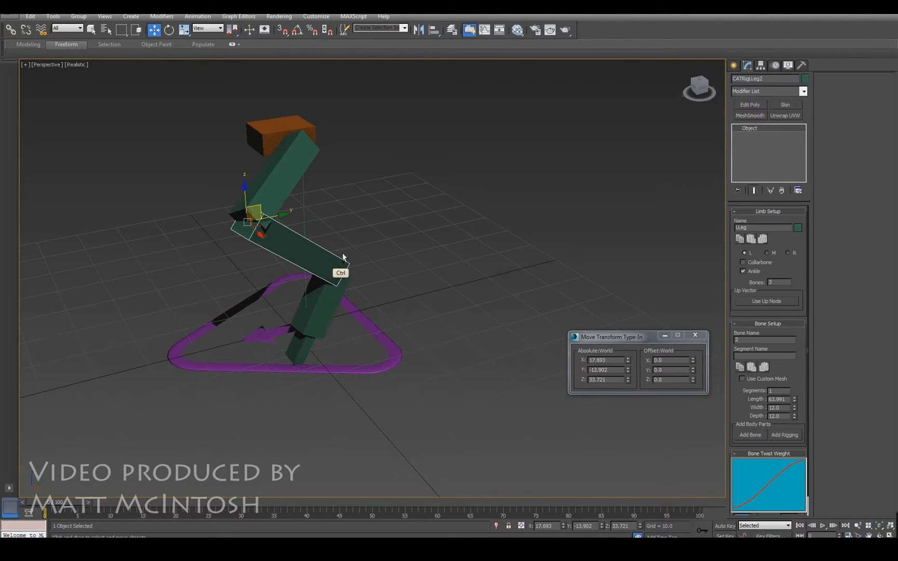
drag(343, 257, 313, 267)
alt+middle_drag(313, 267, 376, 252)
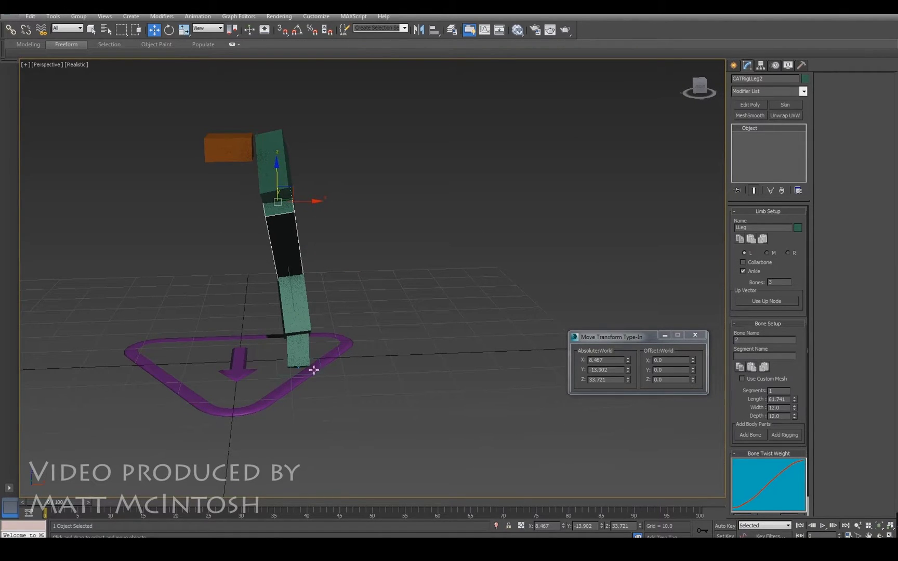
alt+middle_drag(297, 269, 245, 228)
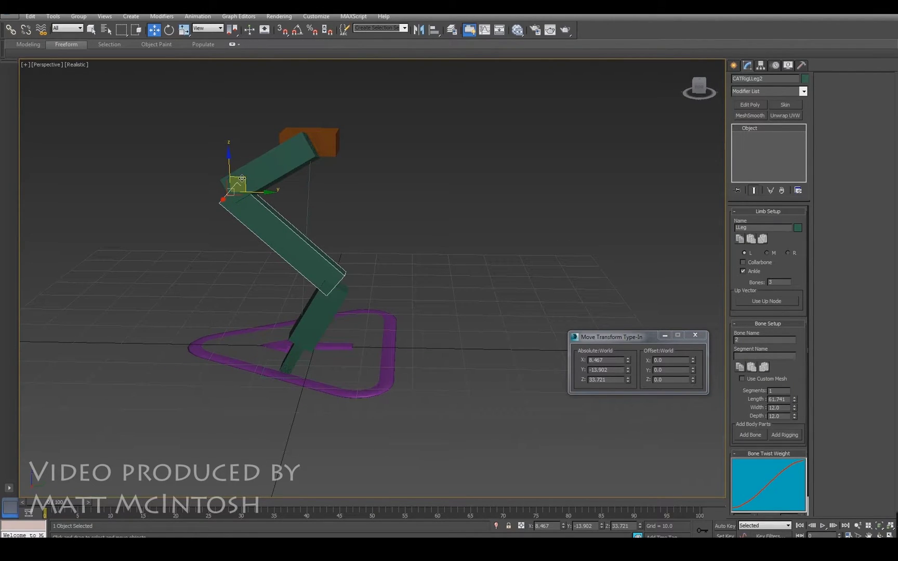
drag(242, 178, 273, 197)
click(334, 307)
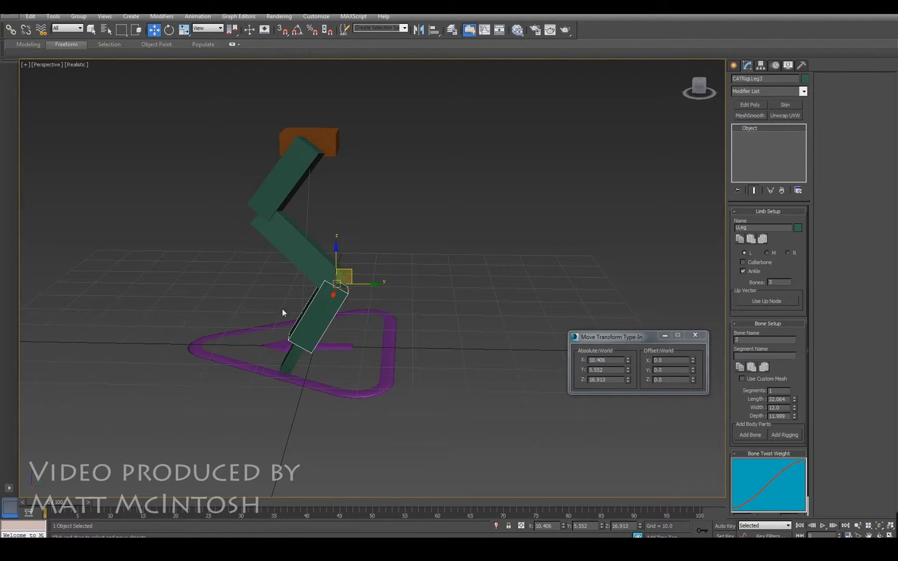
alt+middle_drag(283, 313, 302, 281)
drag(352, 278, 355, 287)
mouse_move(354, 287)
alt+middle_down()
mouse_move(375, 302)
mouse_move(371, 289)
mouse_move(341, 292)
alt+middle_up()
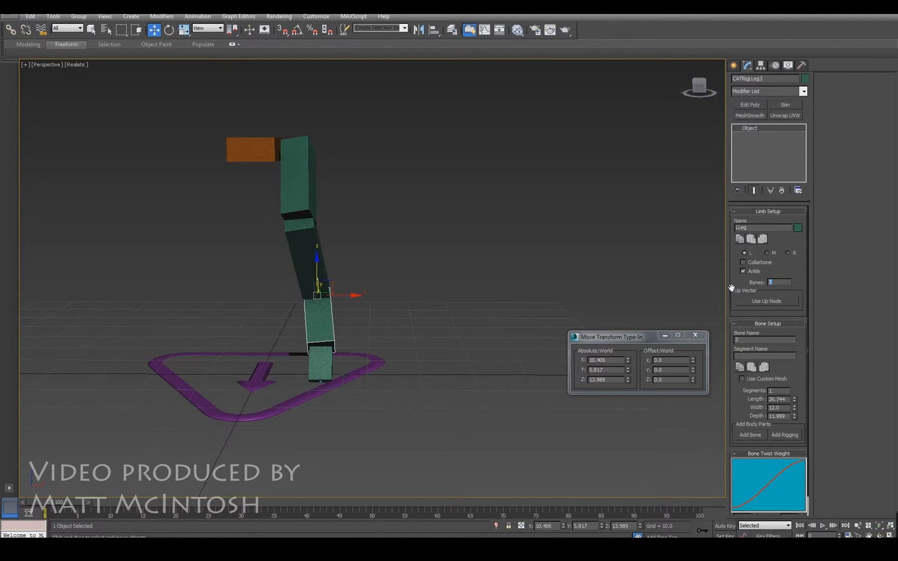
Reduce the leg to 2 bones and bend the knee, lower bone at X 9.766, Y -6.364, Z 21.165
key(ctrl+z)
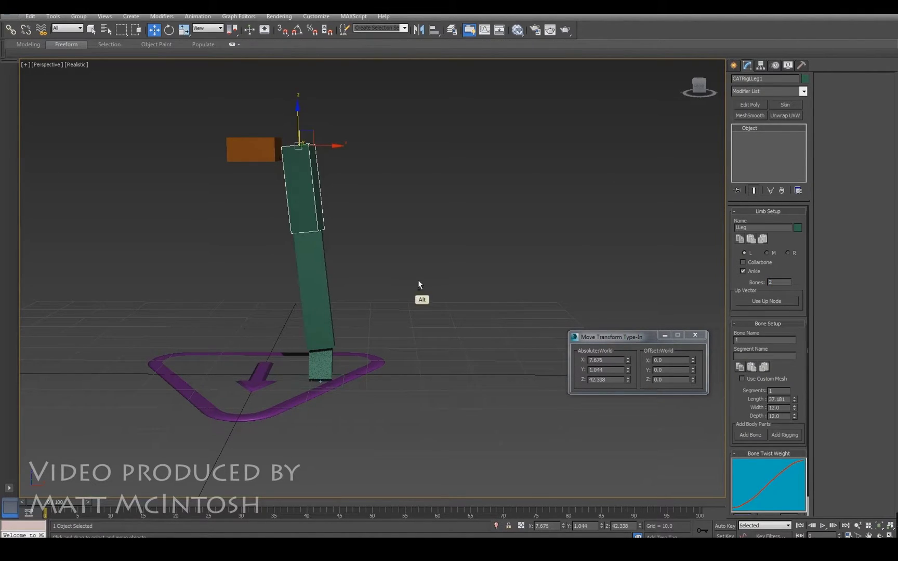
alt+middle_drag(418, 285, 301, 246)
click(300, 247)
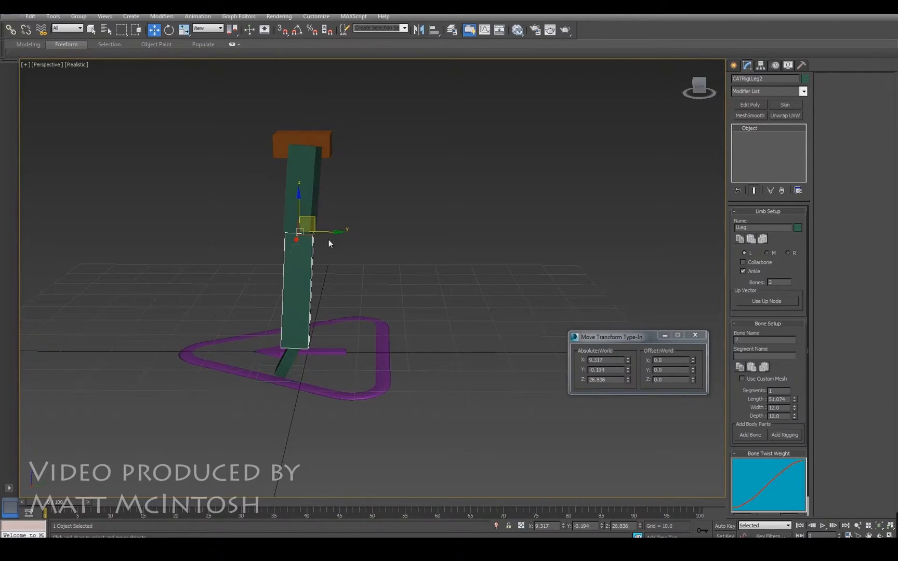
drag(280, 228, 239, 248)
alt+middle_drag(239, 248, 284, 261)
drag(300, 266, 318, 254)
alt+middle_drag(320, 241, 400, 223)
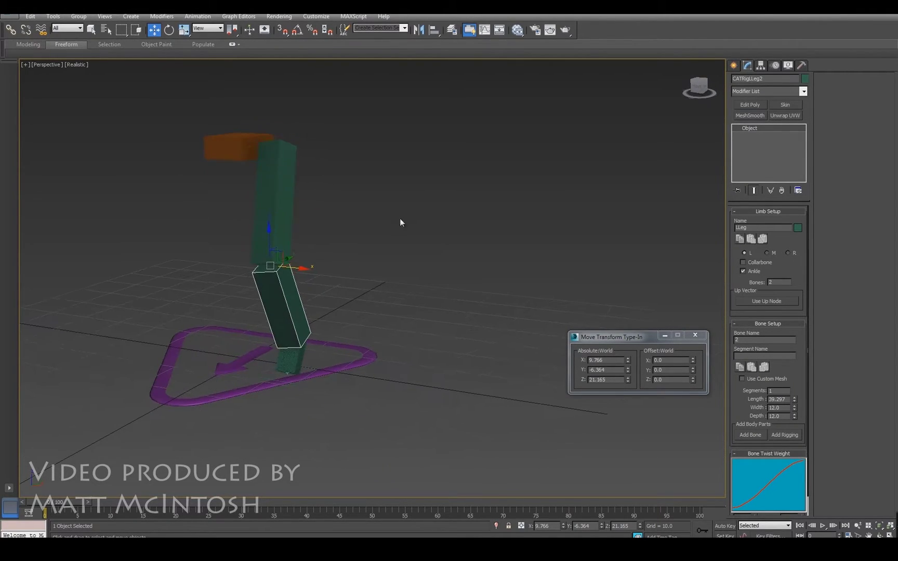
alt+middle_drag(336, 220, 489, 211)
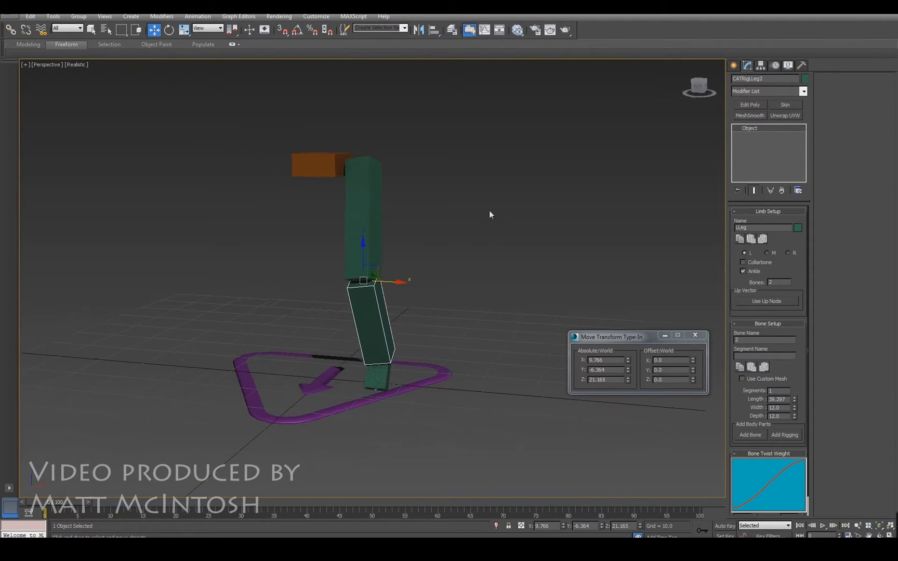
drag(298, 168, 299, 169)
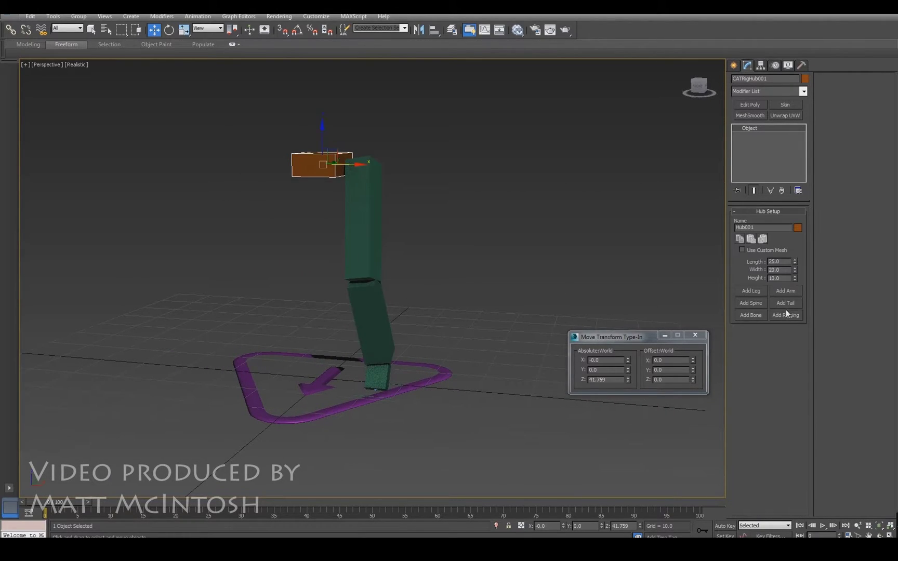
Add a matching right leg to the hub
click(749, 291)
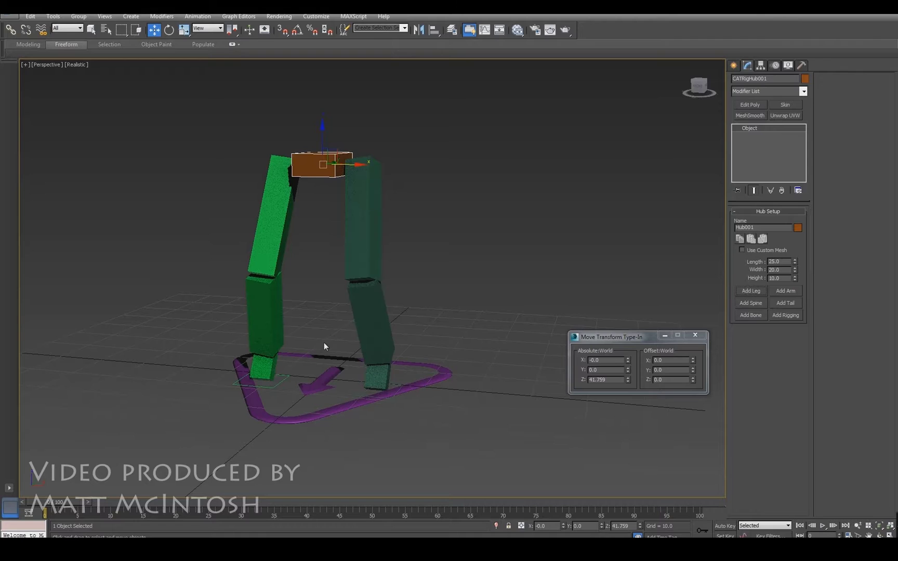
alt+middle_drag(324, 343, 383, 341)
alt+middle_drag(326, 209, 409, 196)
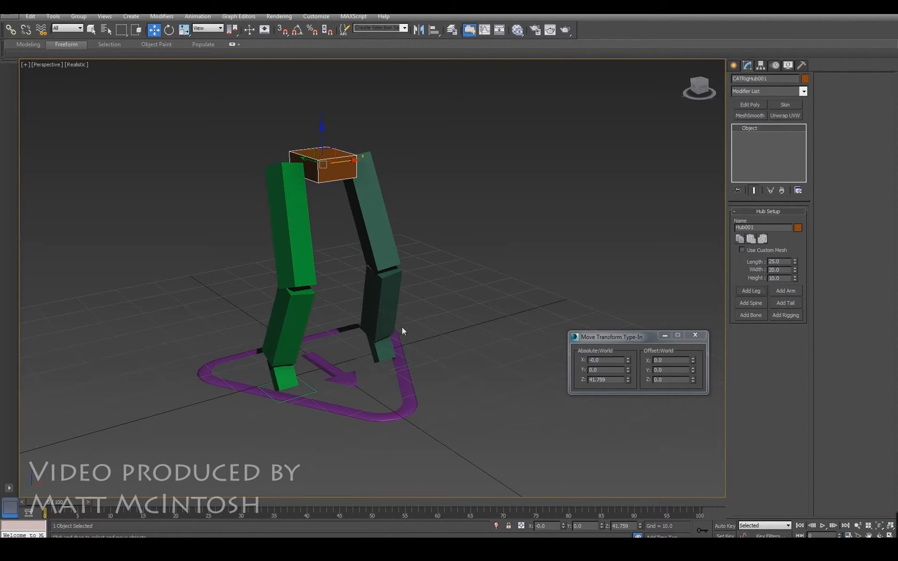
alt+middle_drag(258, 332, 349, 260)
Stretch the hub longer along Y and slide it back to Y -12.304
key(e)
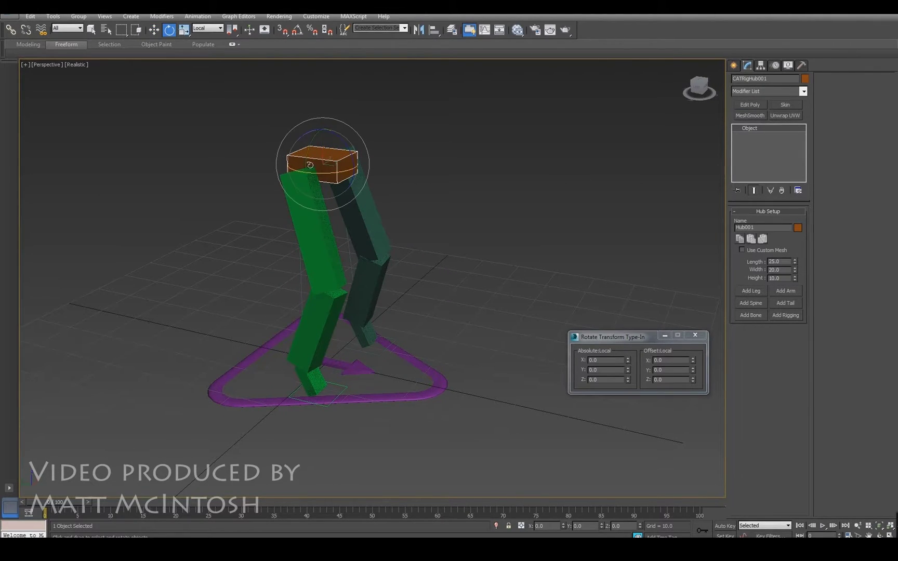
key(r)
drag(356, 168, 441, 176)
key(w)
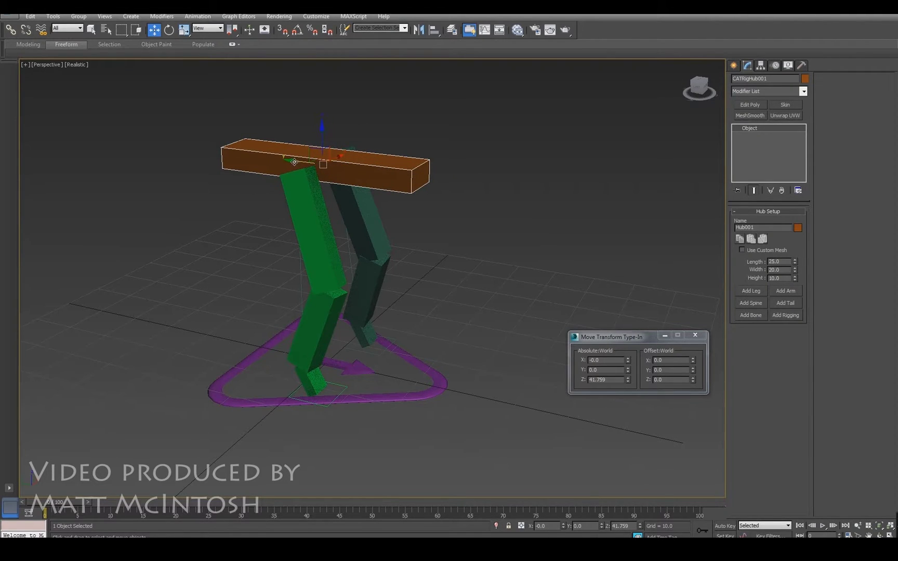
drag(294, 161, 361, 212)
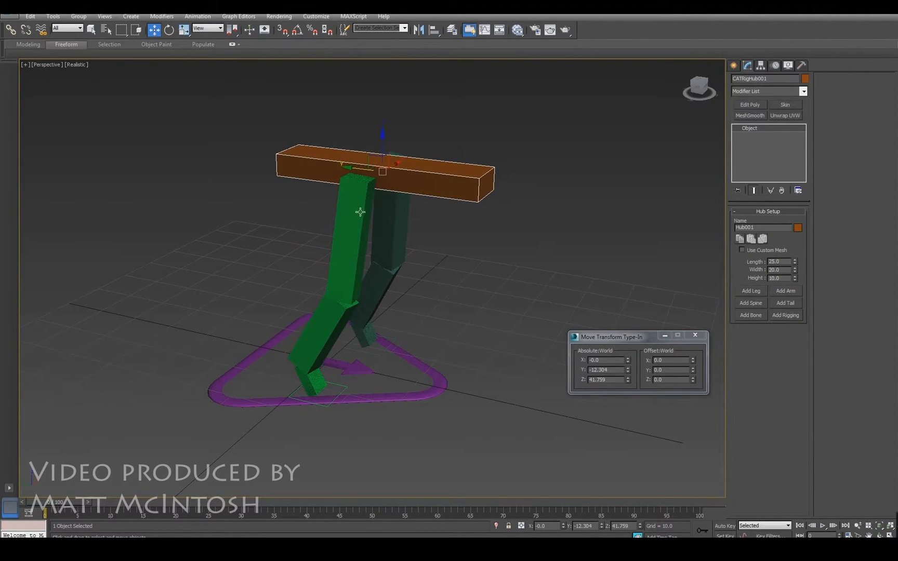
Move the hub to Y 21.158 and swing both upper leg bones upright beneath it
click(392, 218)
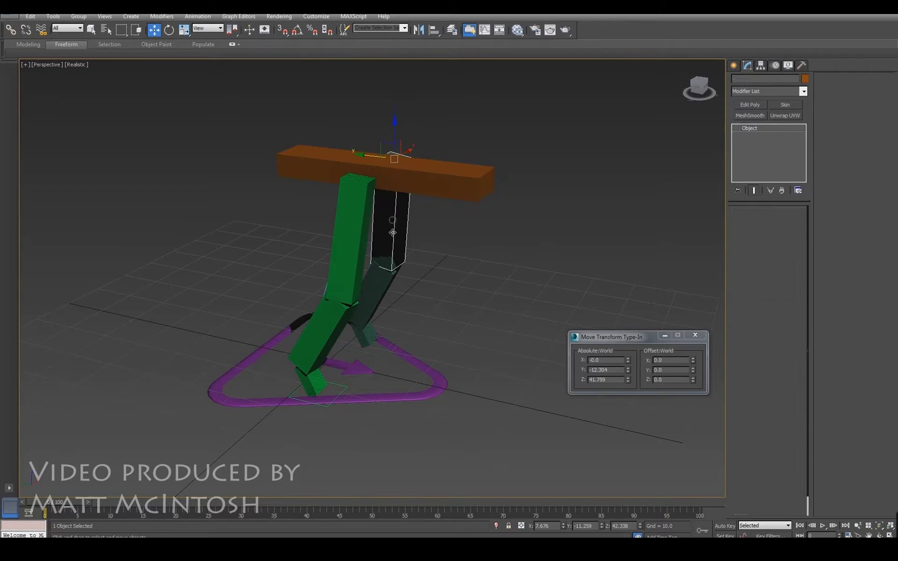
click(347, 166)
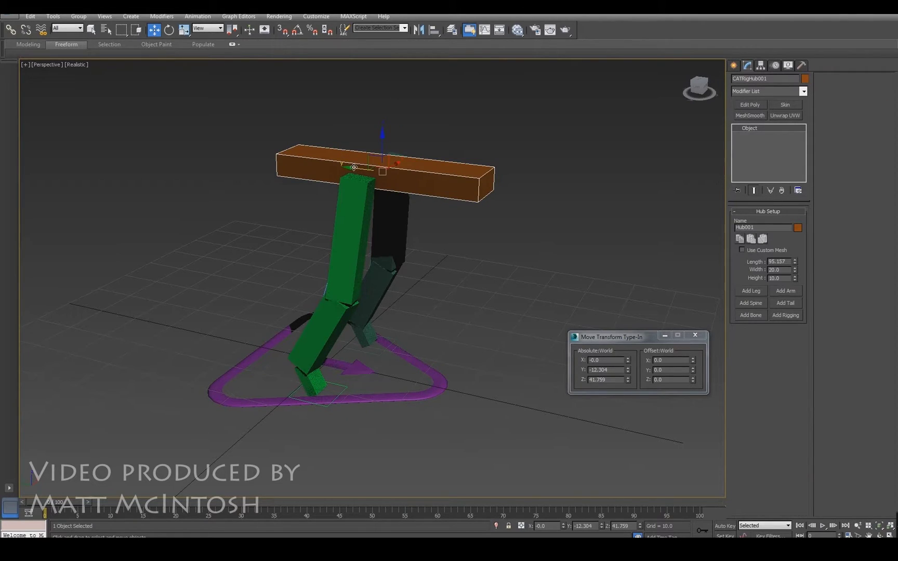
drag(353, 167, 222, 182)
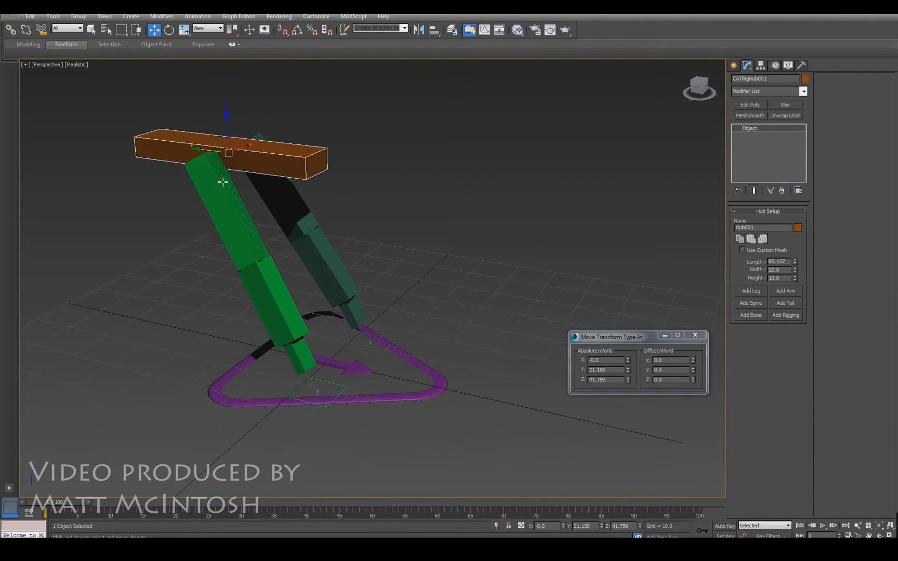
click(222, 182)
ctrl+click(260, 136)
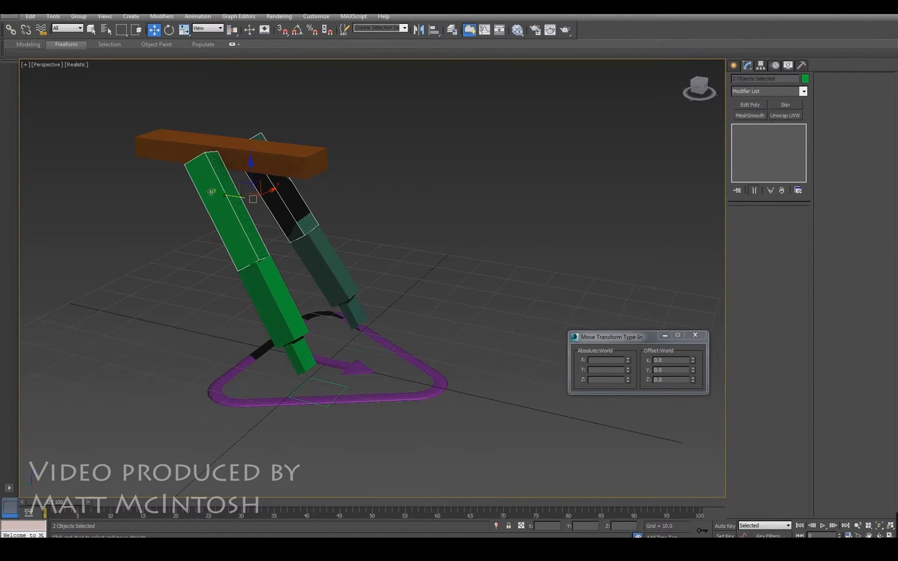
drag(222, 195, 306, 293)
Lower both legs' ankle bones in Z
alt+middle_drag(254, 267, 267, 252)
click(332, 345)
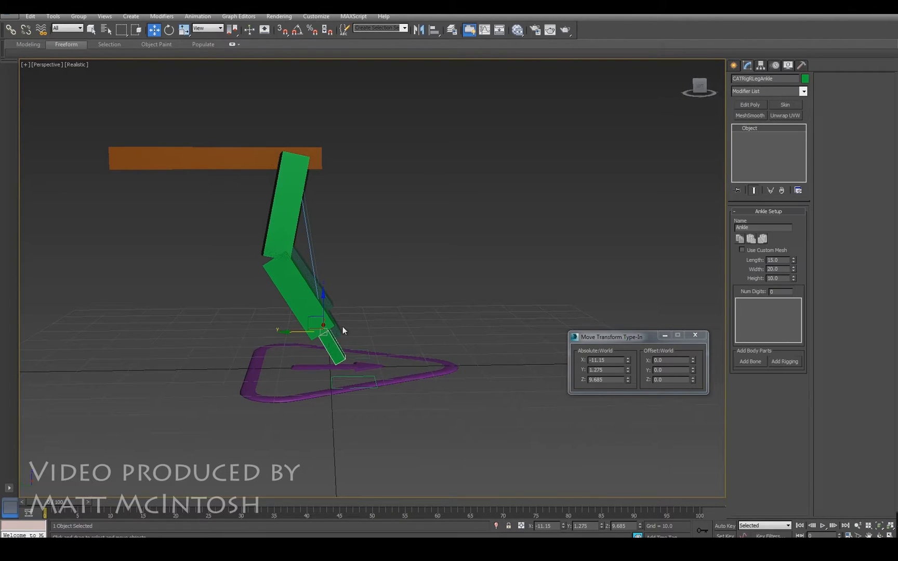
ctrl+click(338, 328)
drag(332, 306, 319, 357)
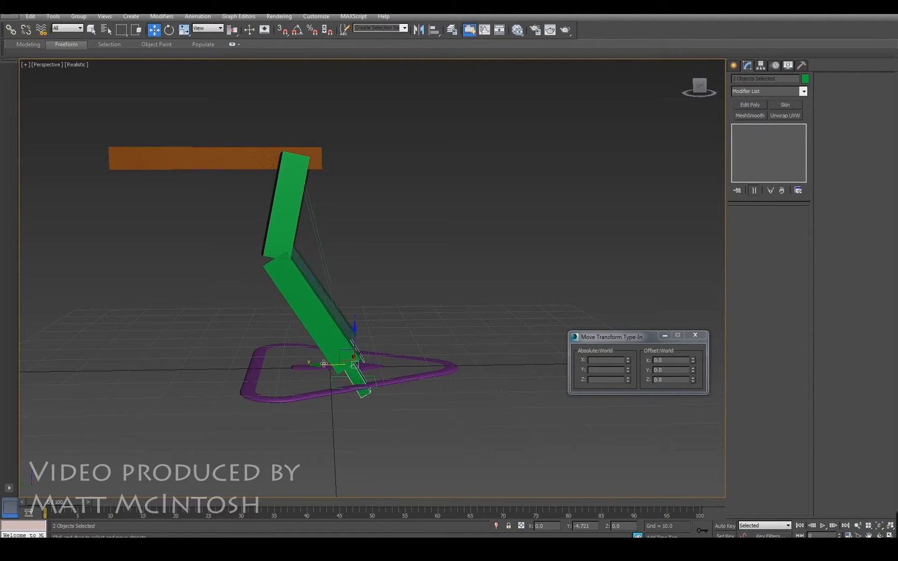
alt+middle_drag(300, 366, 352, 289)
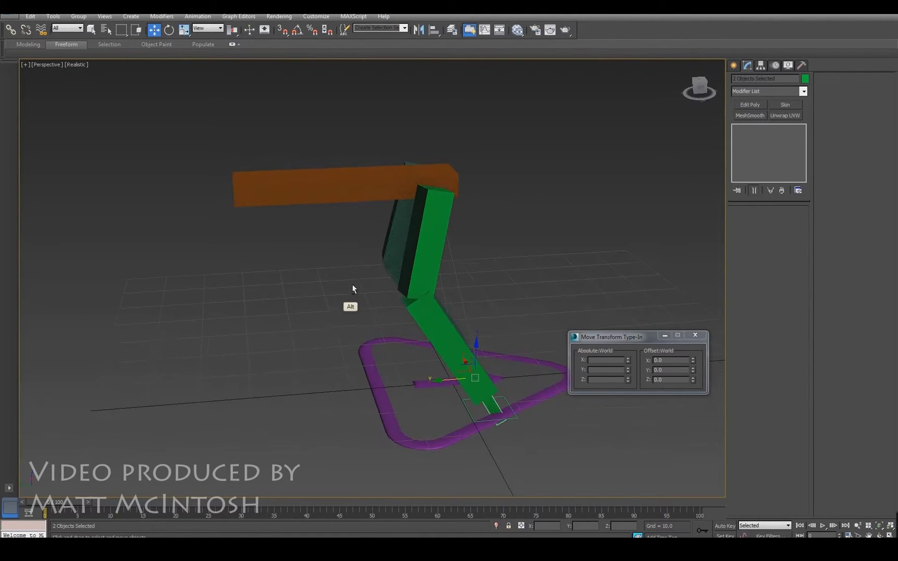
click(304, 200)
Add a purple third leg, move its foot platform outward and its upper bone toward the hub's end
alt+middle_drag(314, 243, 509, 282)
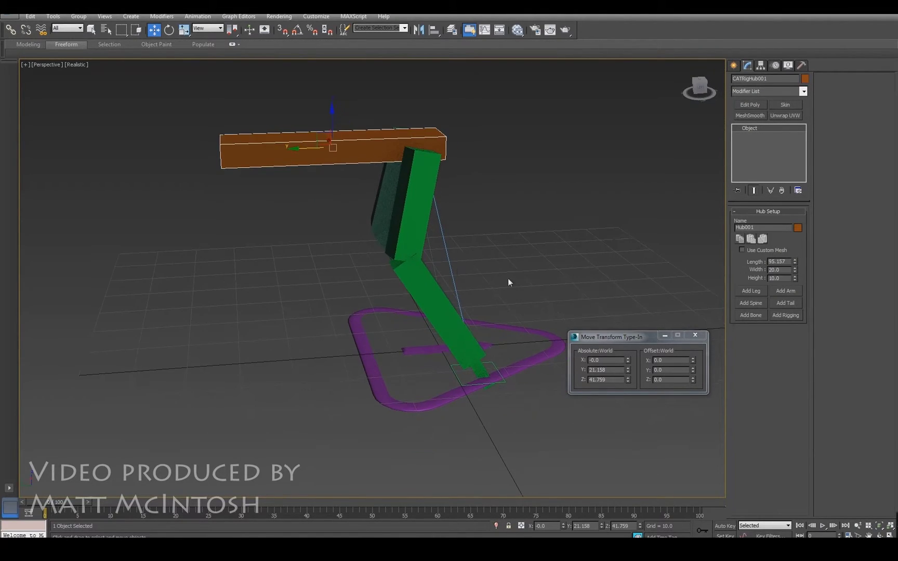
click(751, 293)
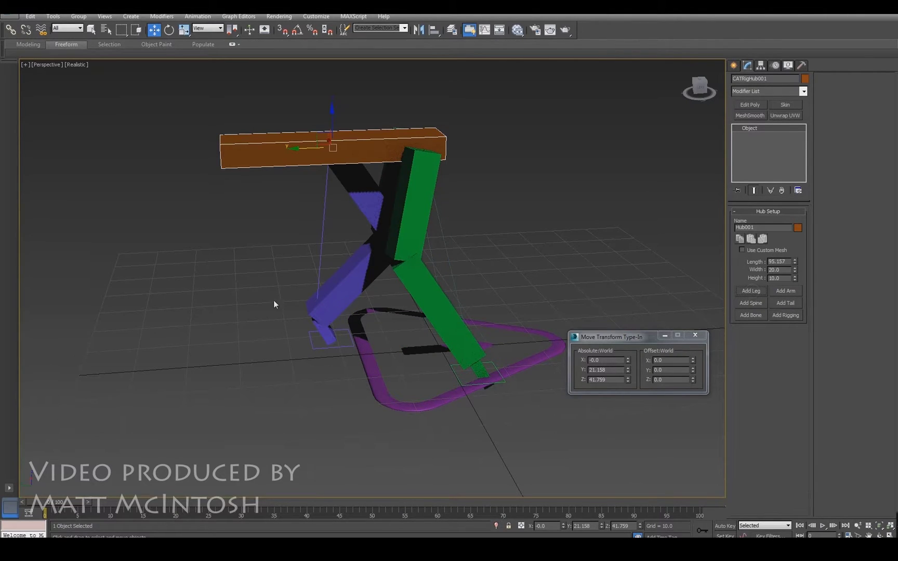
alt+middle_drag(275, 304, 459, 297)
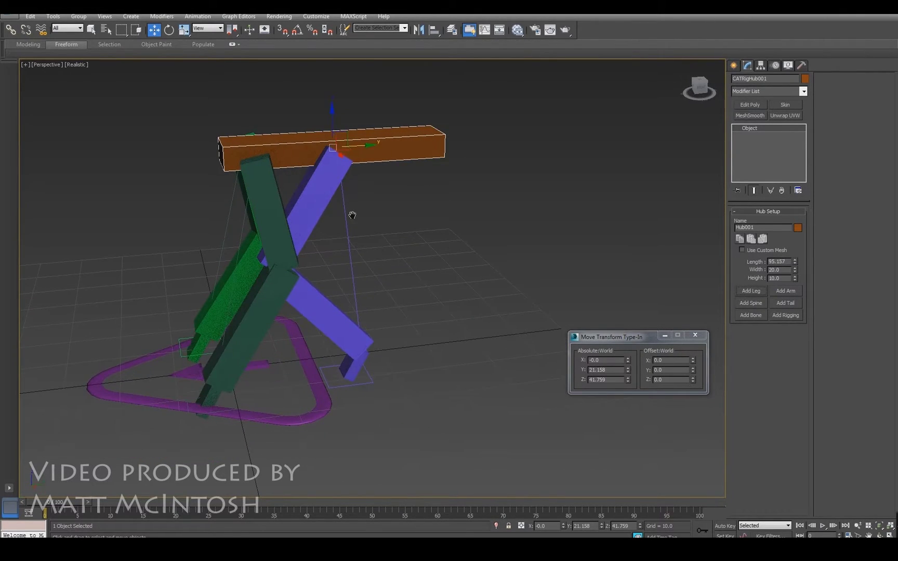
middle_drag(352, 215, 330, 246)
click(322, 408)
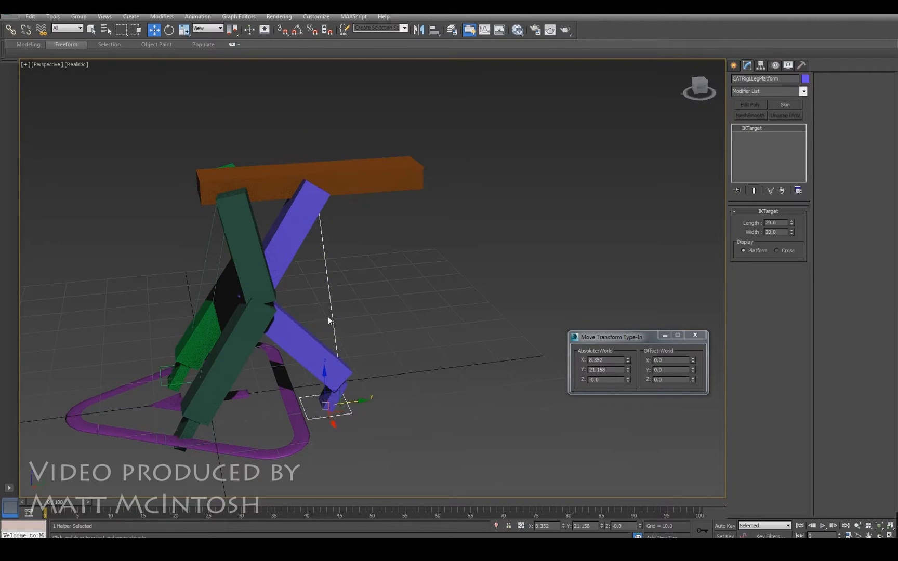
drag(358, 401, 480, 384)
click(334, 199)
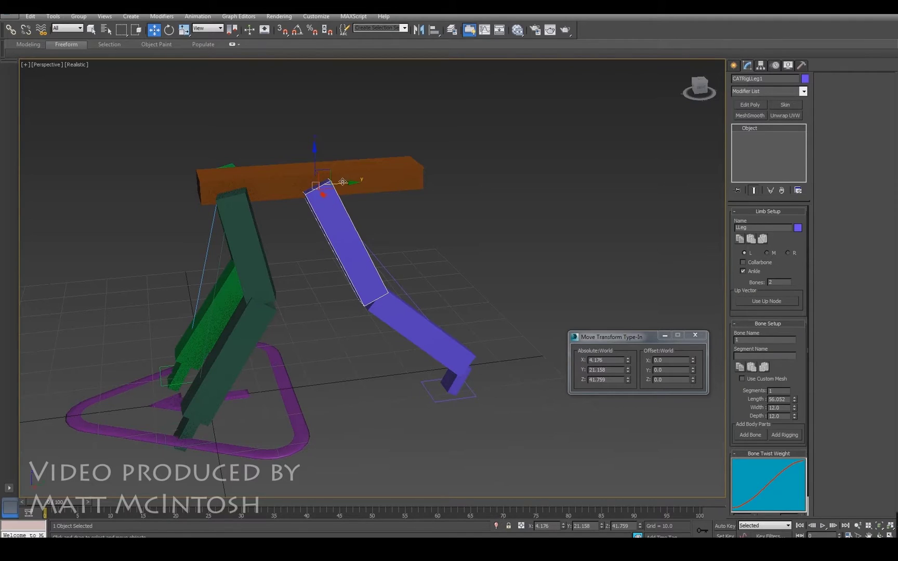
drag(342, 181, 434, 179)
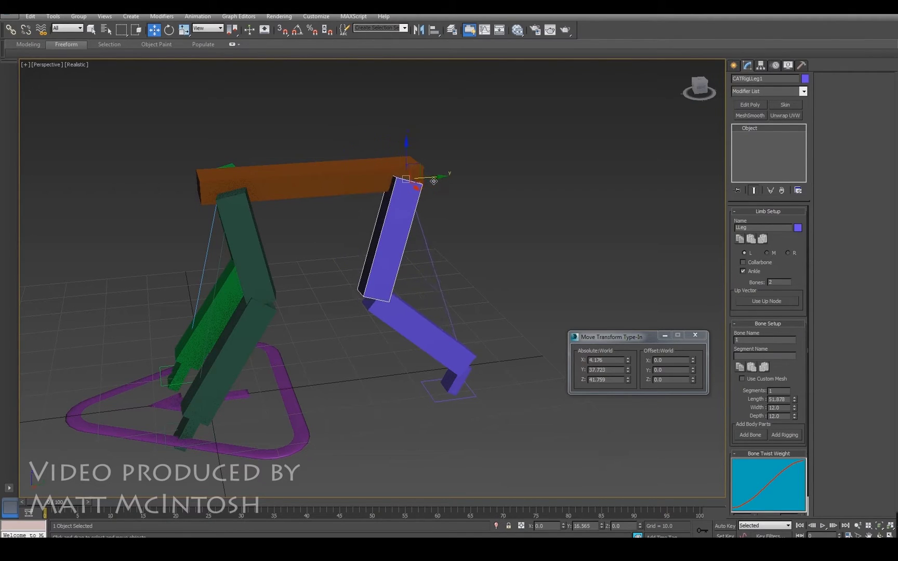
Set the purple leg to 3 bones and bend it into a zigzag, upper bone at Y 41.871
click(447, 339)
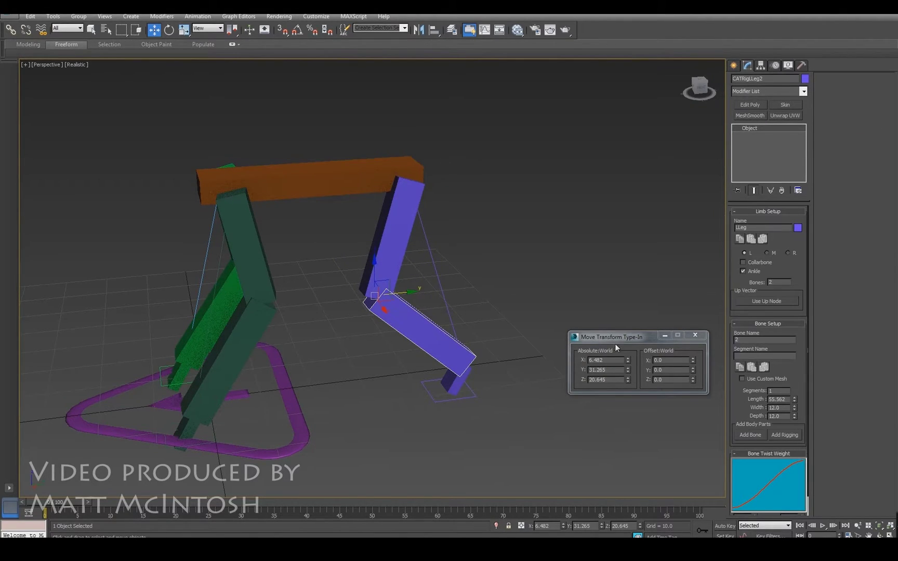
click(770, 282)
text(3)
key(Return)
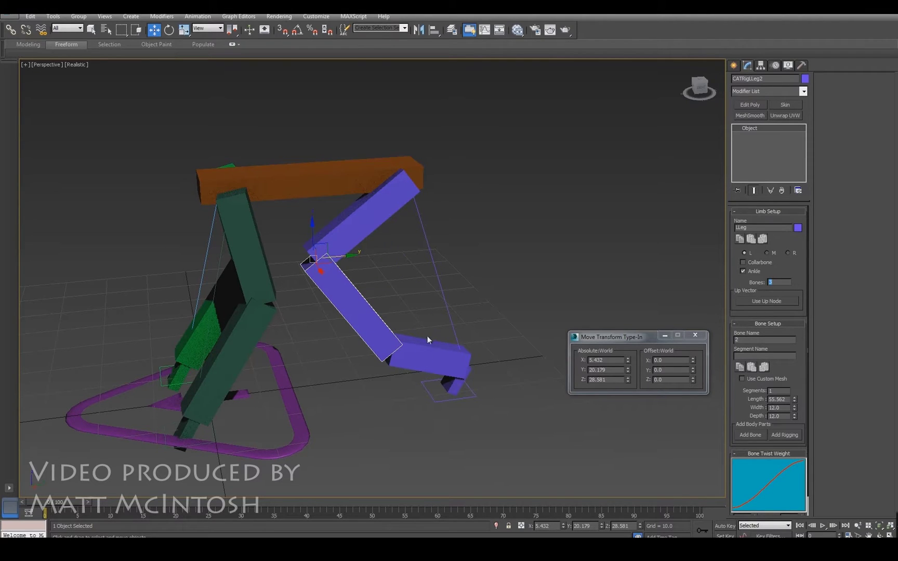
alt+middle_drag(394, 294, 387, 262)
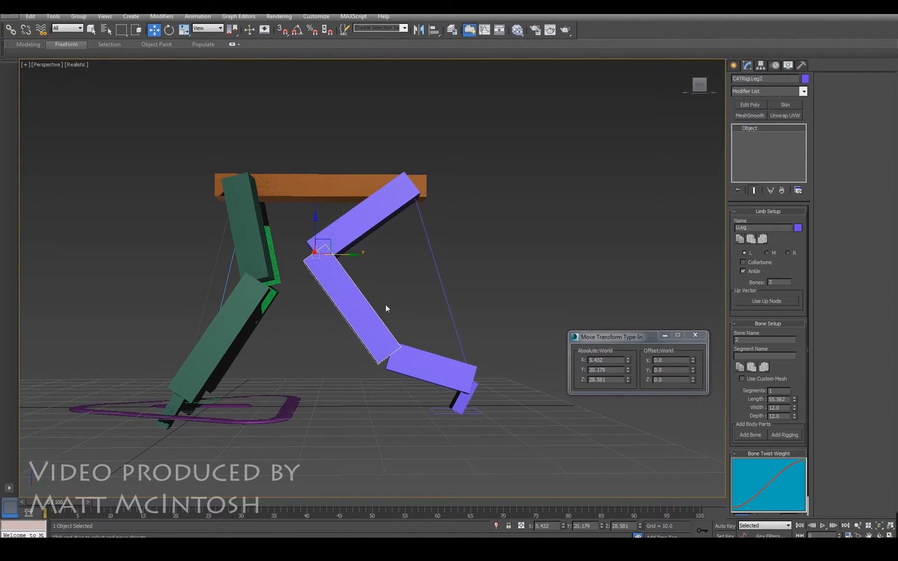
drag(345, 256, 414, 295)
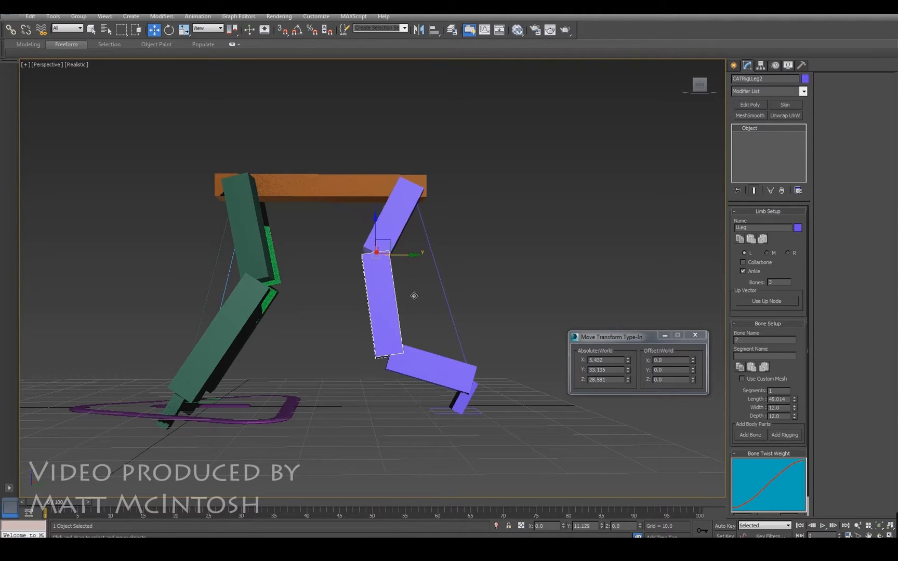
click(413, 365)
drag(402, 341, 504, 269)
click(395, 232)
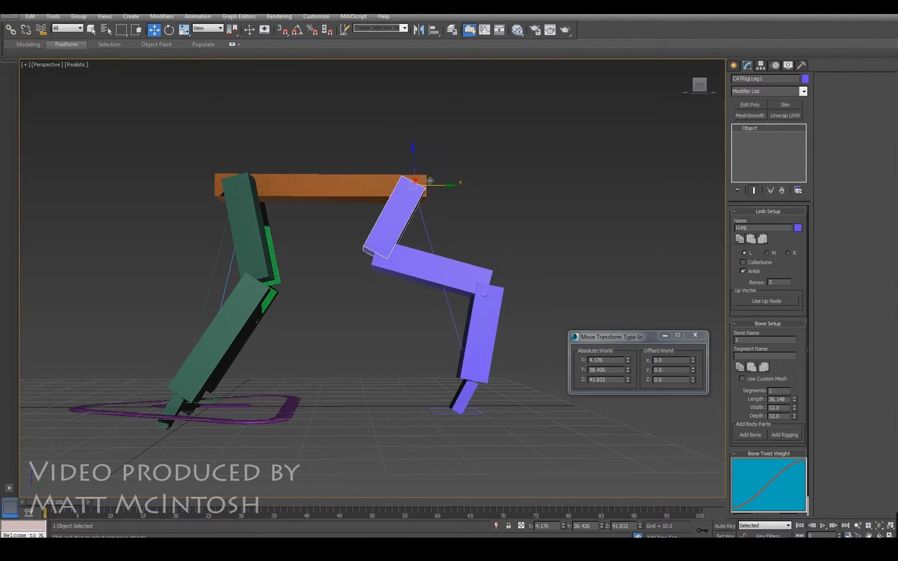
drag(429, 174, 443, 176)
Shift the purple leg's upper and second bones along X
alt+middle_drag(339, 251, 402, 267)
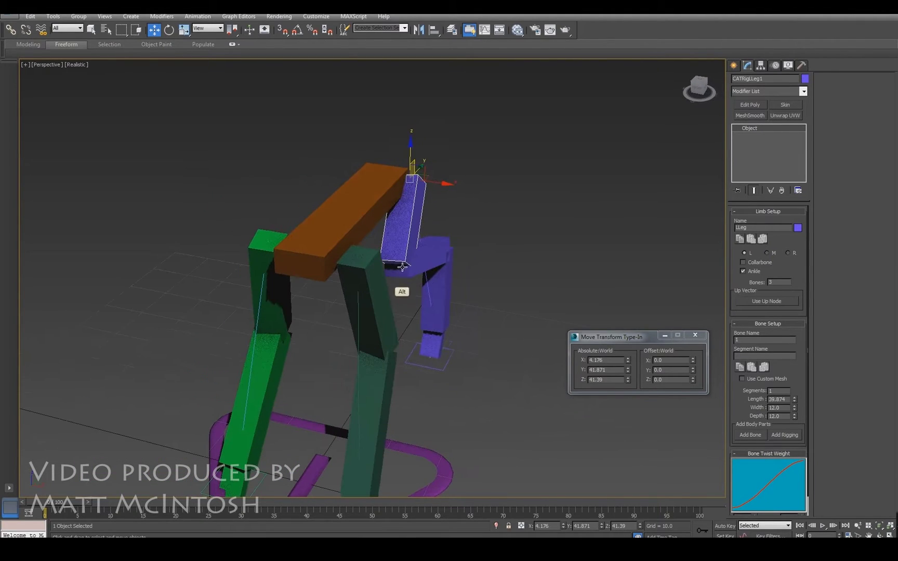
drag(445, 186, 461, 186)
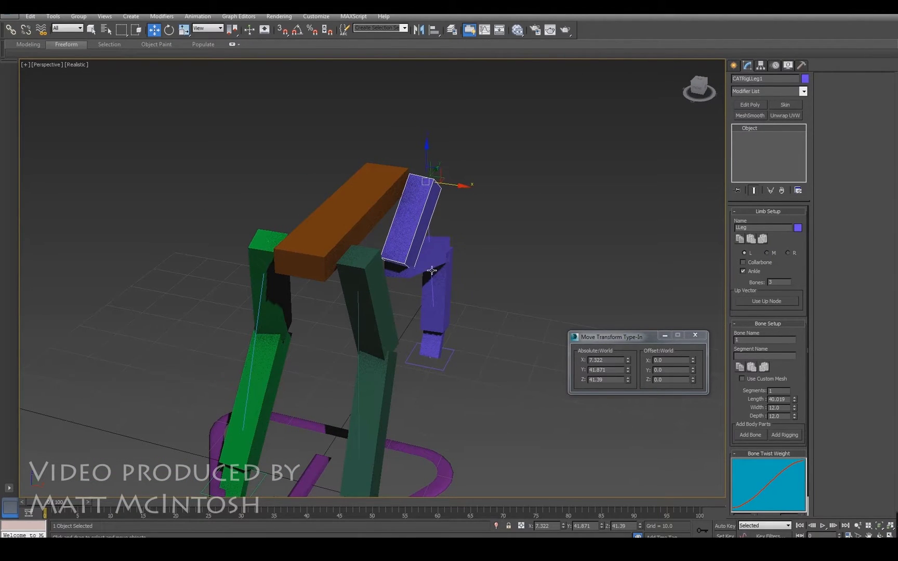
click(436, 268)
drag(426, 270, 442, 270)
alt+middle_drag(442, 270, 406, 251)
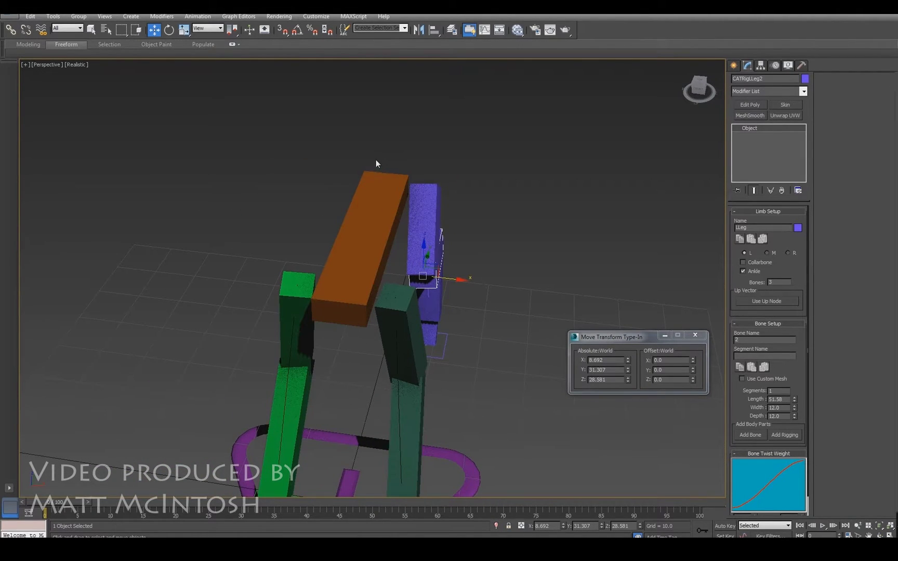
Add a fourth, pink leg to CATRigHub001 beside the purple leg
click(335, 197)
alt+middle_drag(335, 198, 447, 237)
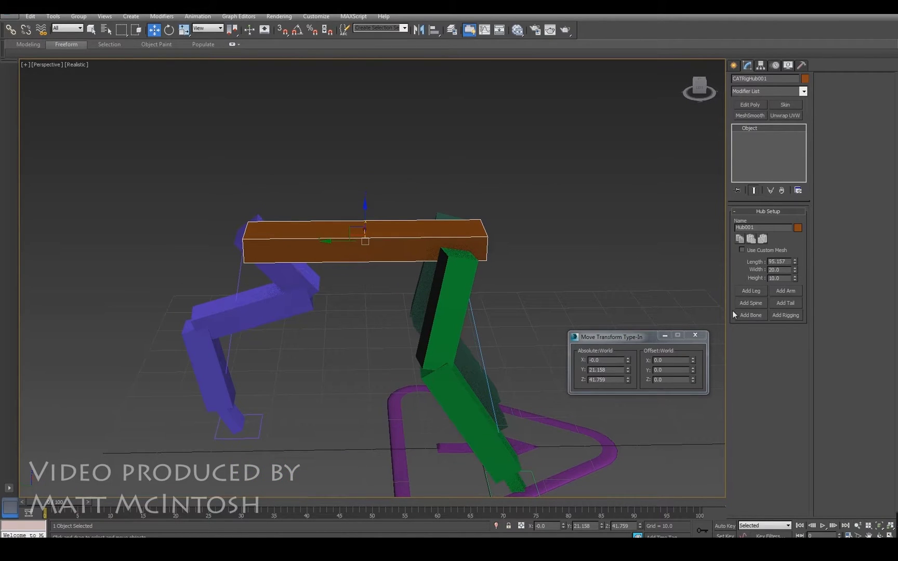
click(751, 291)
alt+middle_drag(320, 323, 470, 325)
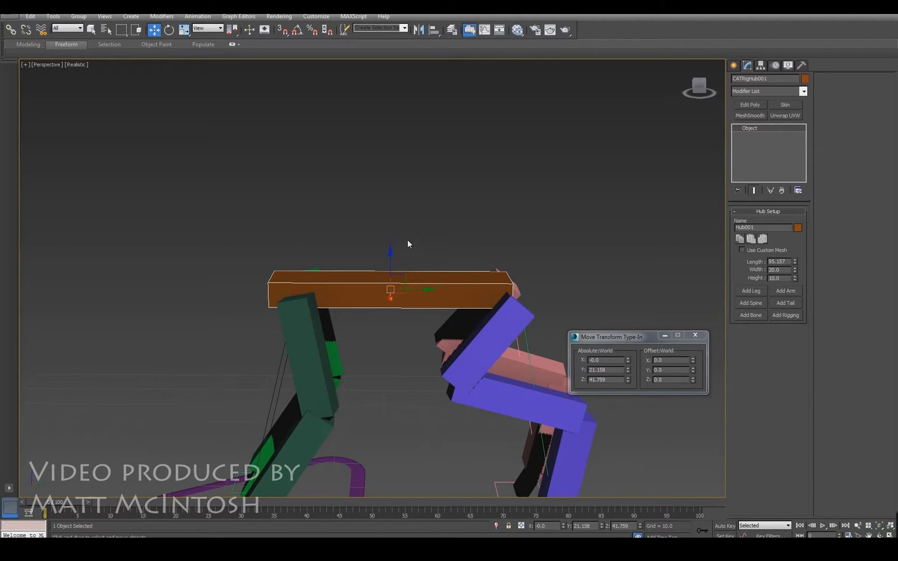
alt+middle_drag(407, 244, 483, 229)
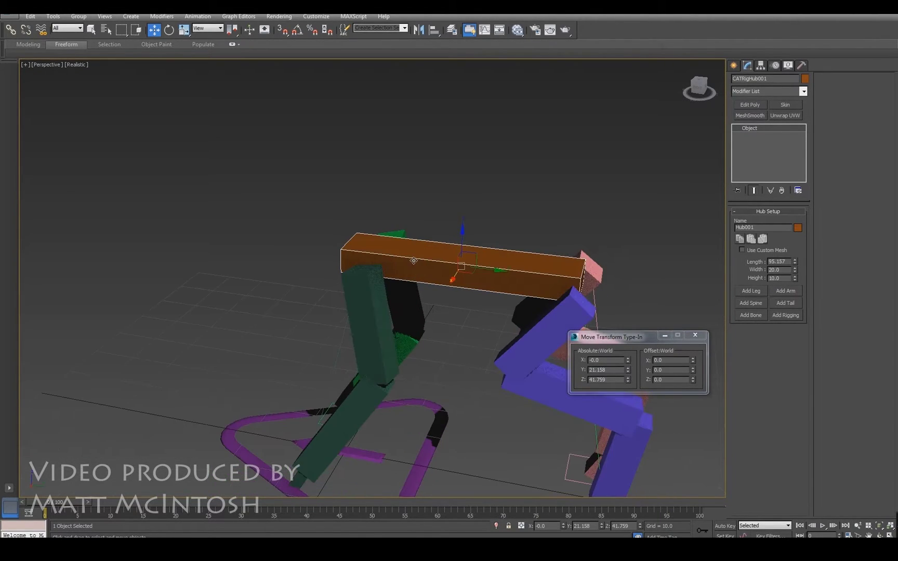
click(751, 315)
alt+middle_drag(442, 224, 457, 208)
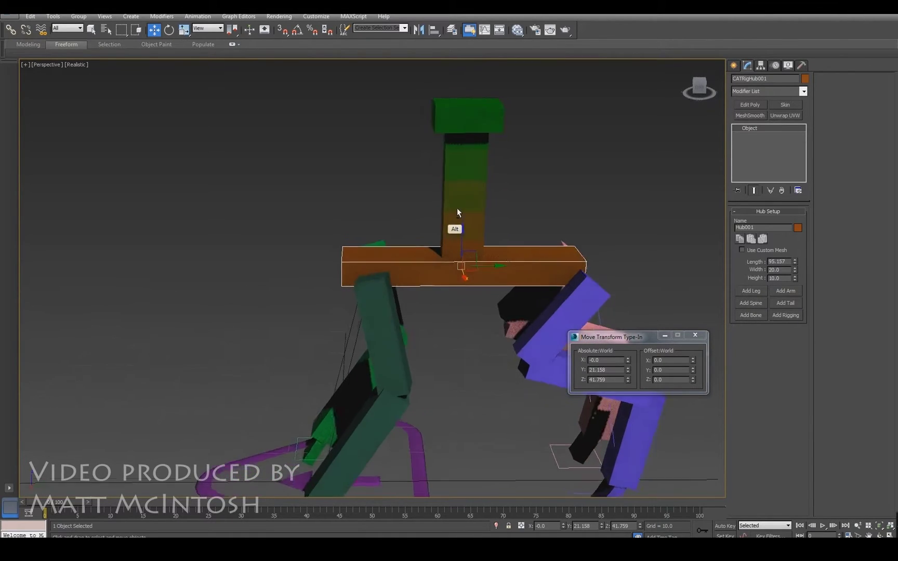
click(451, 248)
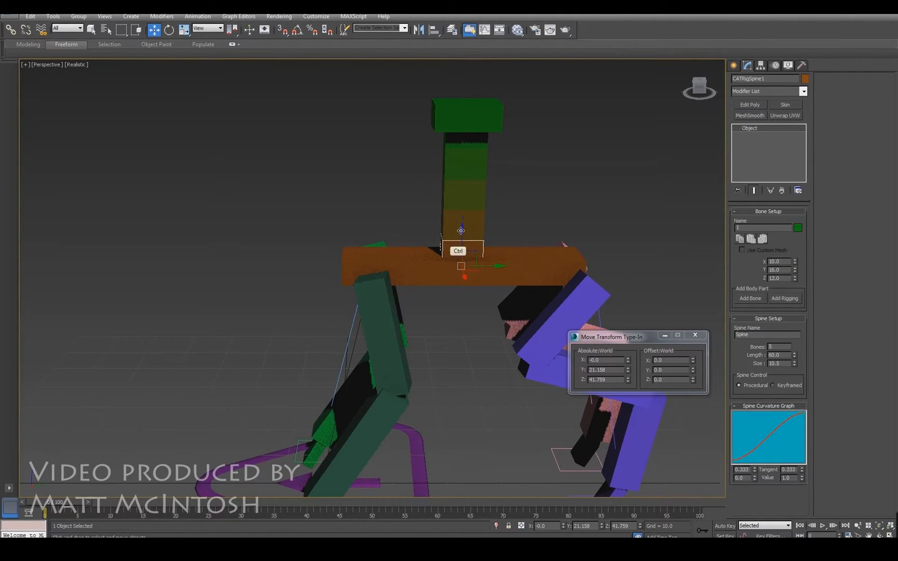
ctrl+click(458, 225)
ctrl+click(460, 187)
ctrl+click(464, 159)
ctrl+click(470, 139)
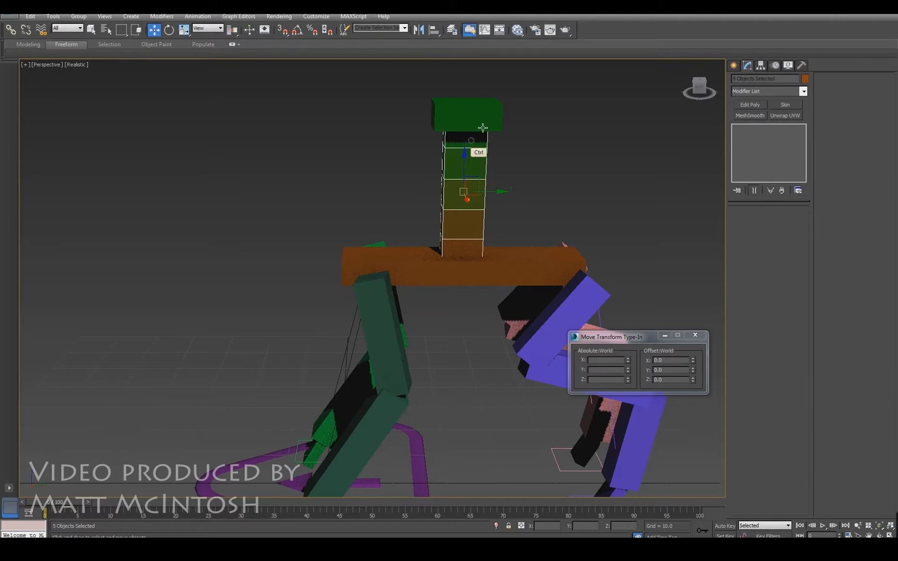
ctrl+click(492, 120)
drag(503, 185, 395, 187)
middle_drag(326, 199, 438, 160)
drag(479, 129, 480, 129)
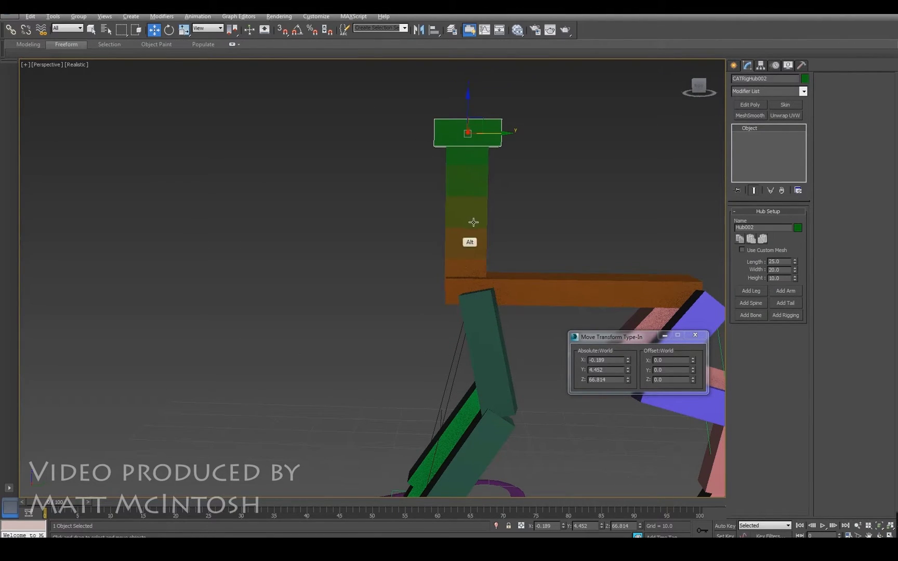
alt+middle_drag(474, 223, 502, 255)
click(534, 258)
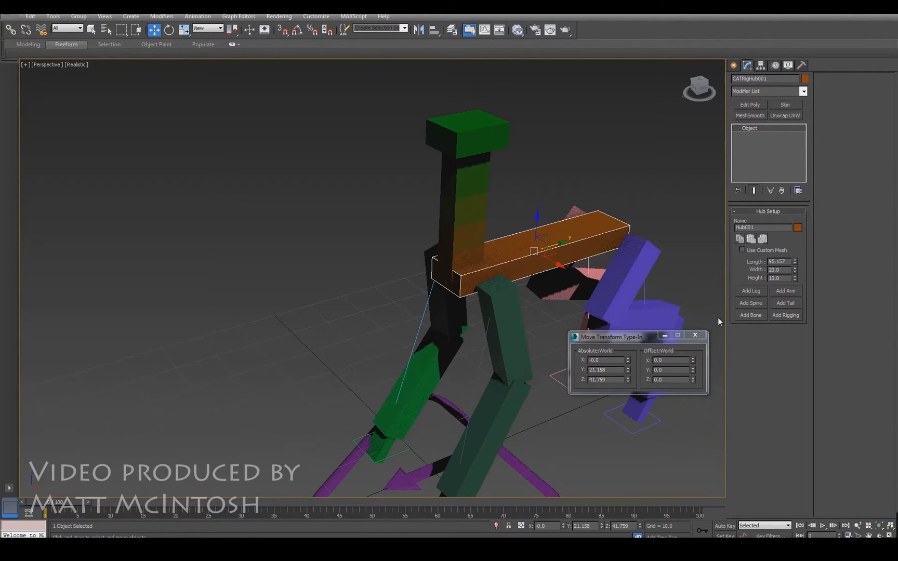
click(499, 135)
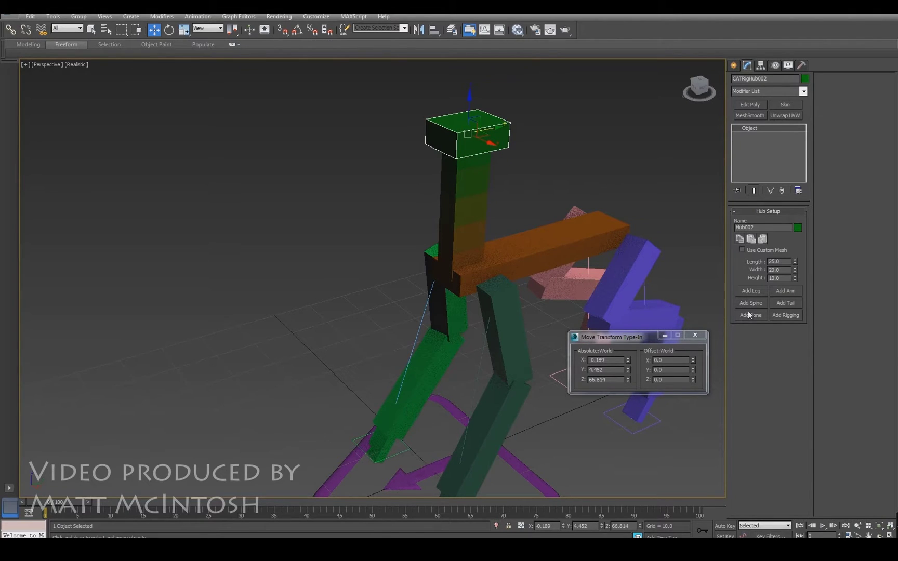
Add a new arm to the green top hub
click(790, 292)
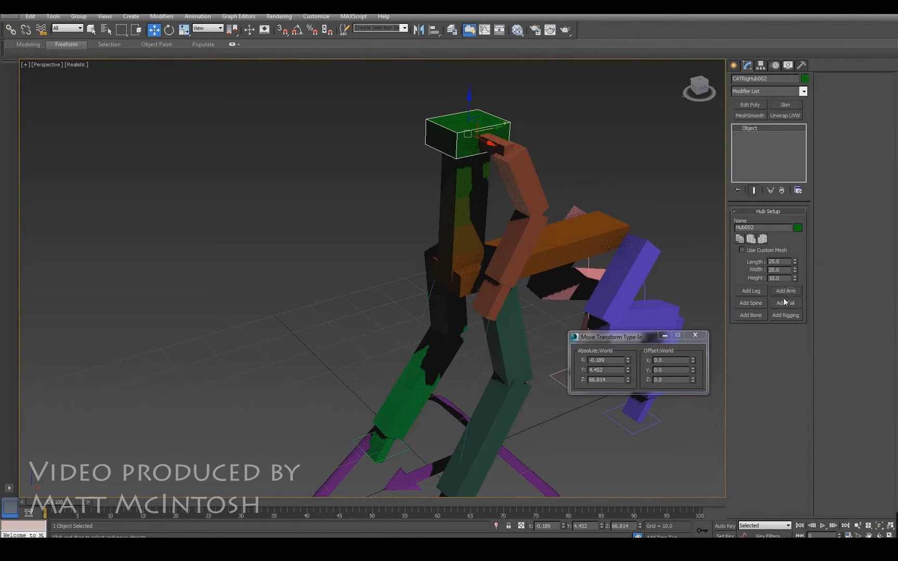
alt+middle_drag(425, 204, 514, 198)
click(533, 172)
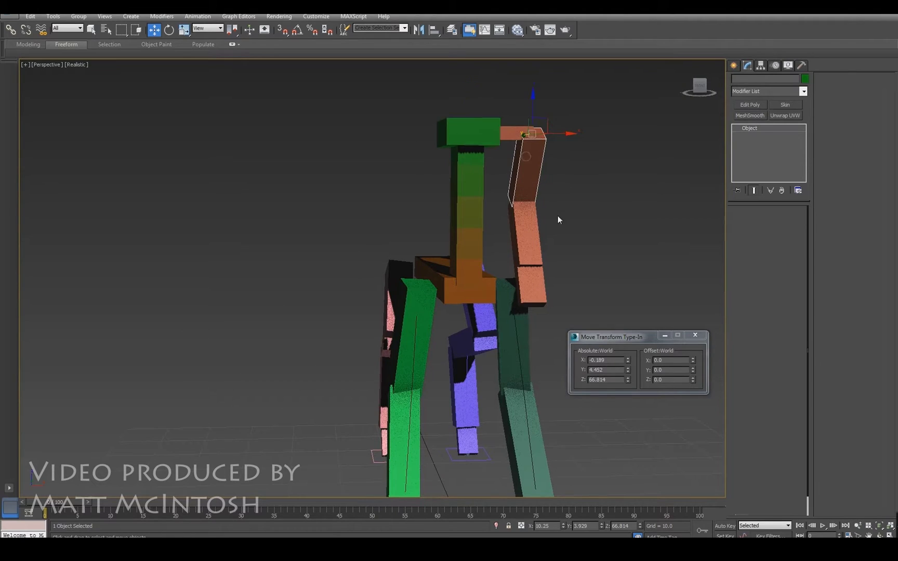
Move the arm's palm outward and upward to X 27.412, Y -8.097, Z 53.092
click(536, 289)
drag(556, 270, 655, 238)
alt+middle_drag(543, 249, 403, 255)
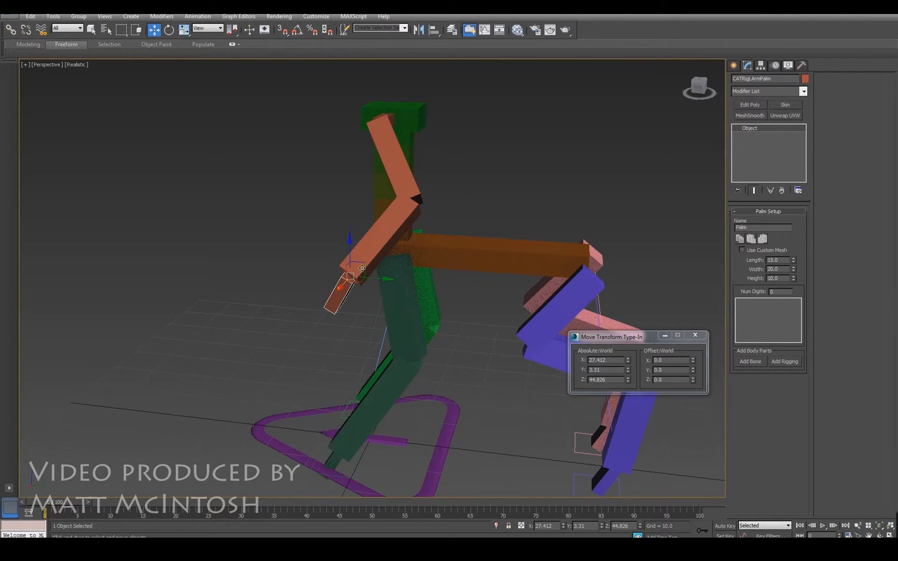
drag(363, 268, 304, 205)
alt+middle_drag(304, 205, 423, 252)
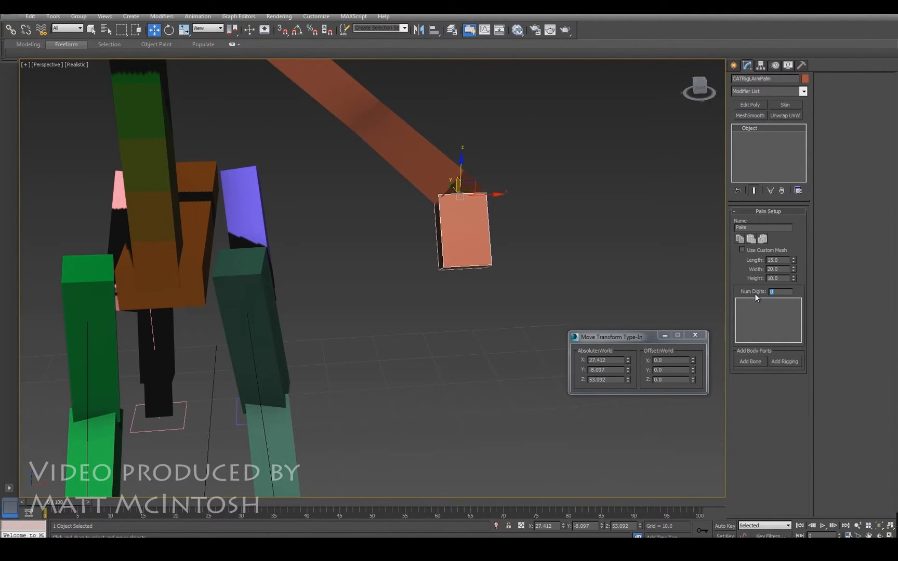
Set the palm's Num Digits to 5, then reselect the palm
key(Return)
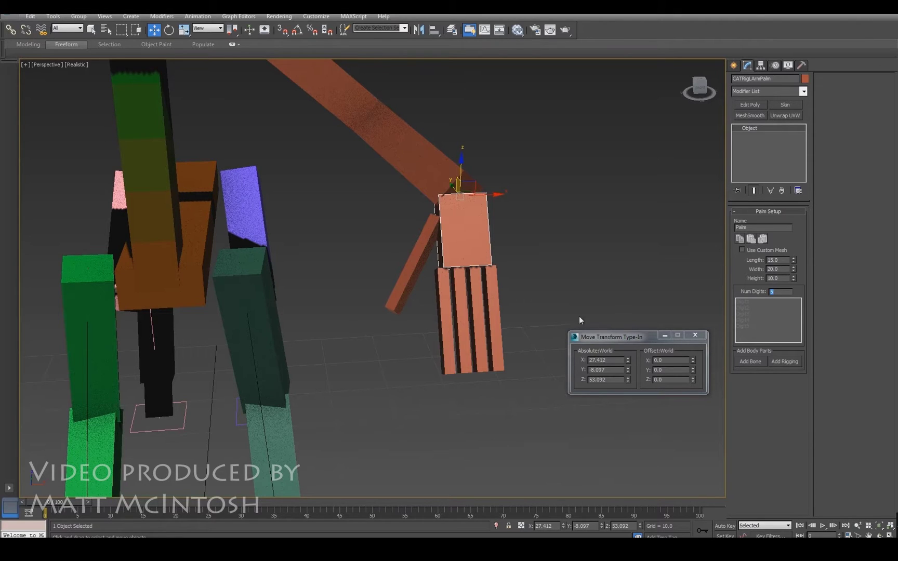
alt+middle_drag(579, 321, 509, 304)
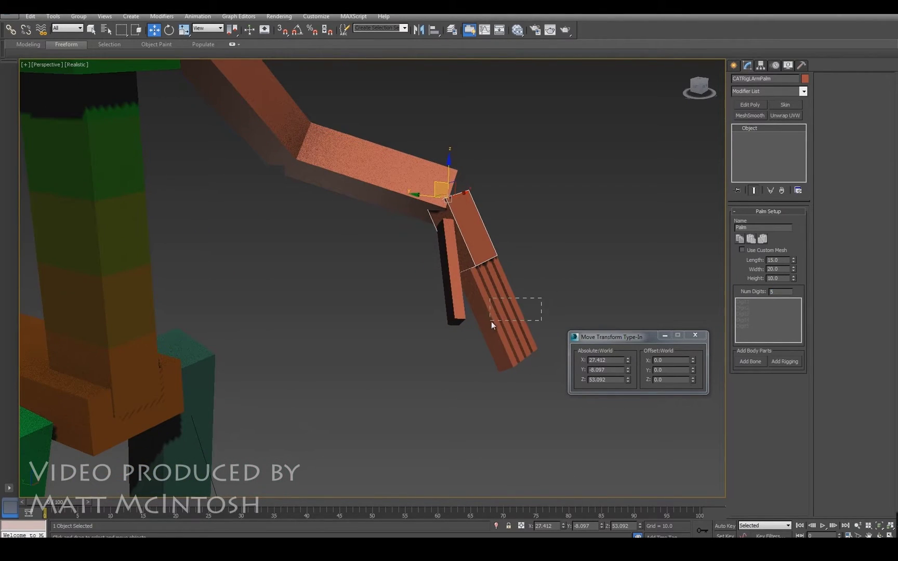
drag(491, 321, 523, 355)
click(517, 368)
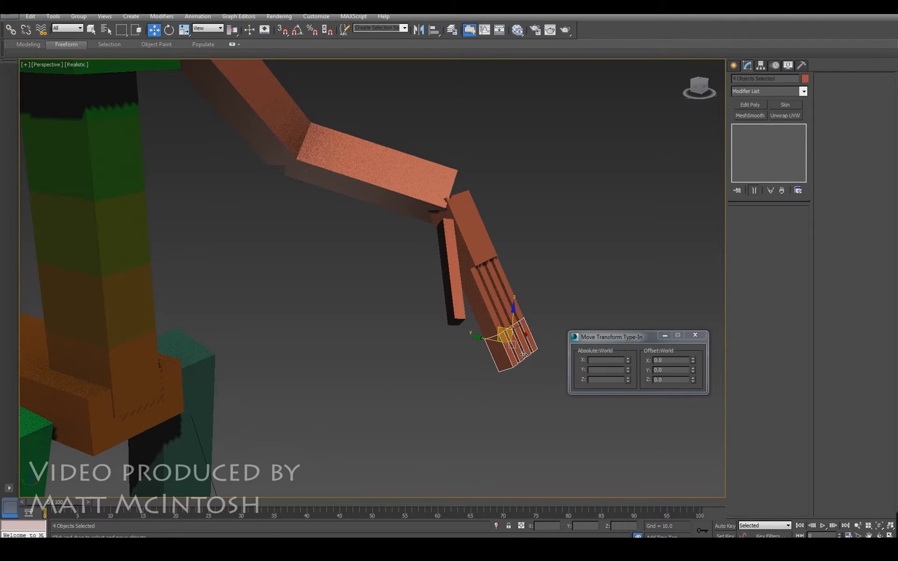
alt+middle_drag(505, 321, 521, 280)
click(505, 250)
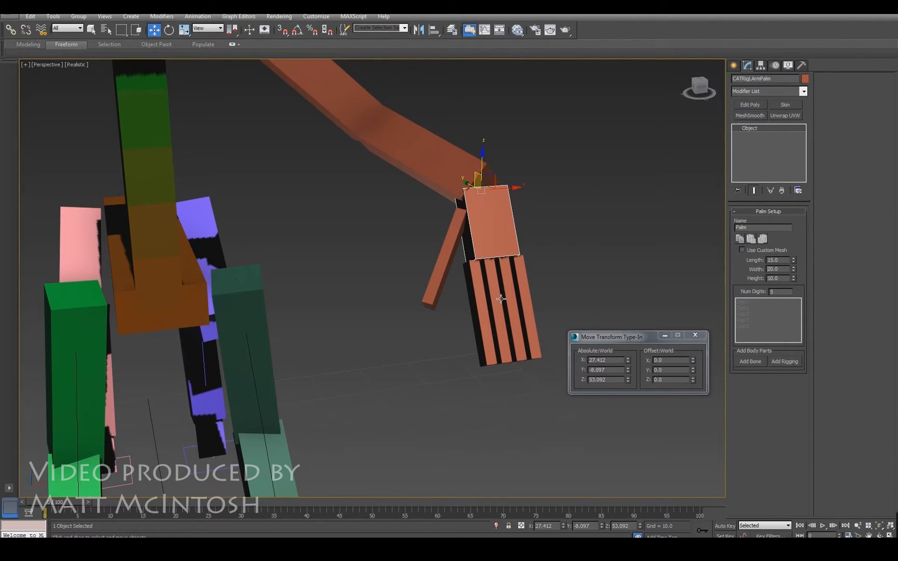
Rotate the left palm to turn the hand
alt+middle_drag(473, 277, 536, 213)
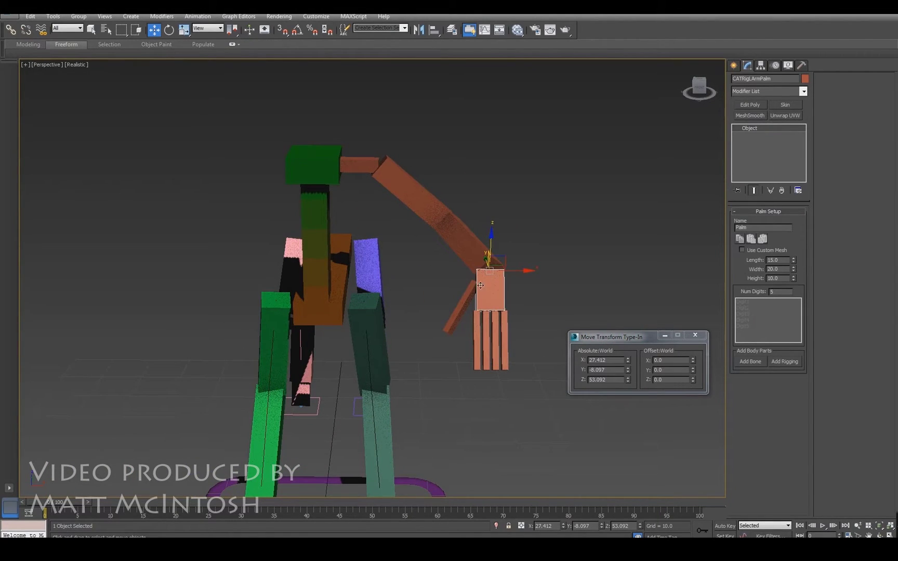
key(e)
drag(503, 254, 547, 257)
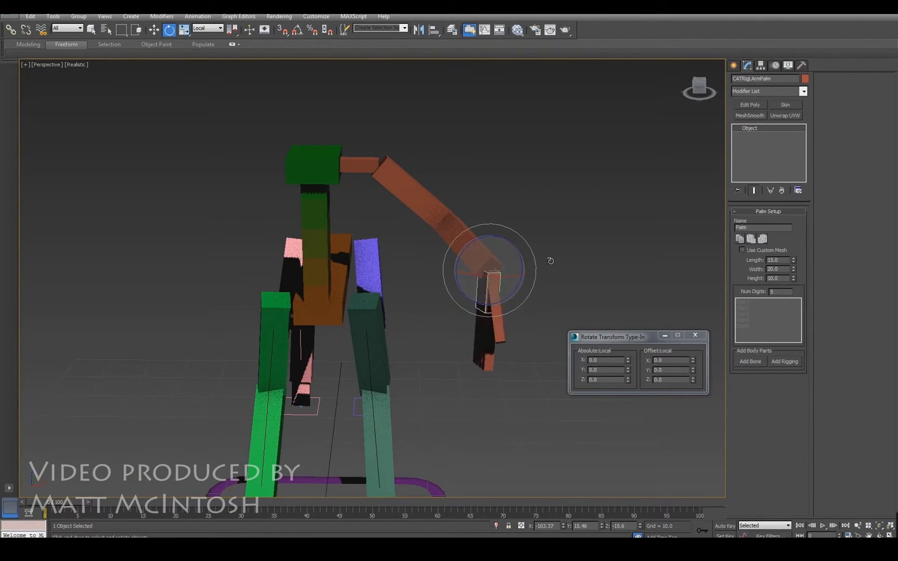
drag(495, 291, 482, 274)
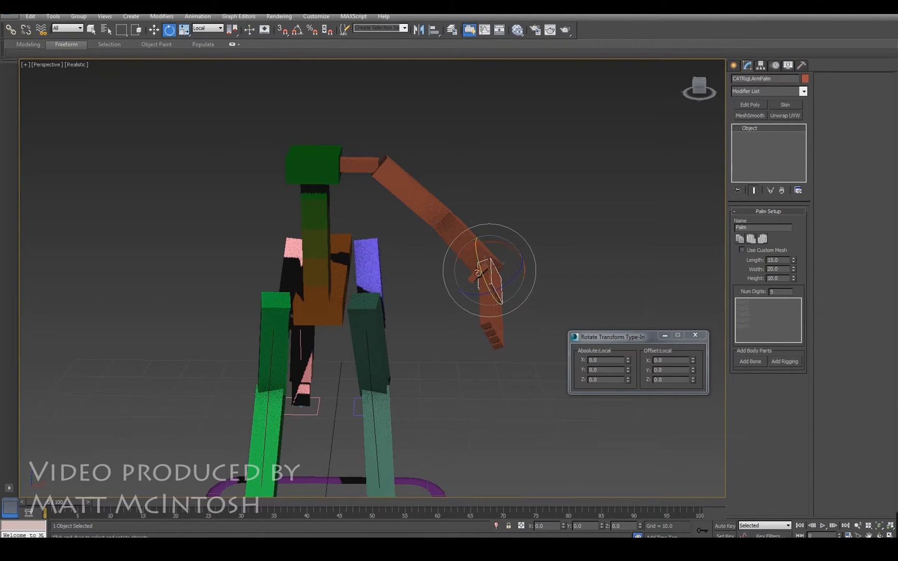
alt+middle_drag(481, 275, 481, 293)
Select the five finger bones without the palm and curl them downward about -24 degrees
drag(489, 315, 486, 328)
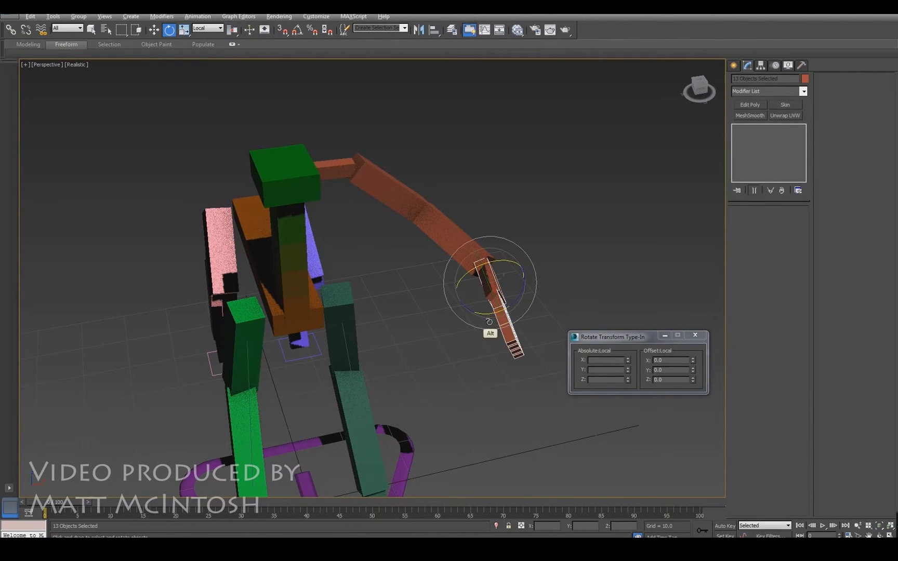
alt+middle_drag(486, 328, 530, 287)
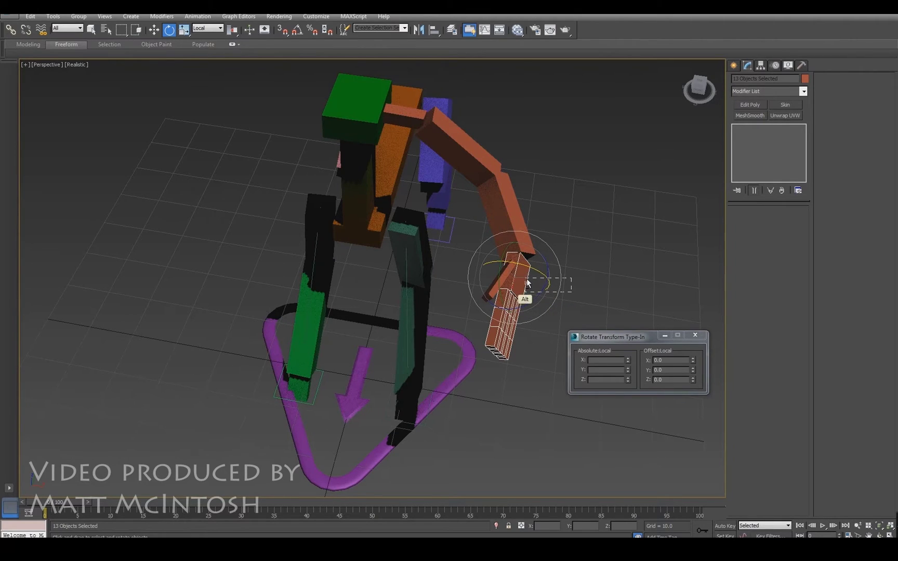
alt+drag(527, 281, 527, 281)
drag(513, 323, 477, 330)
alt+middle_drag(482, 274, 434, 223)
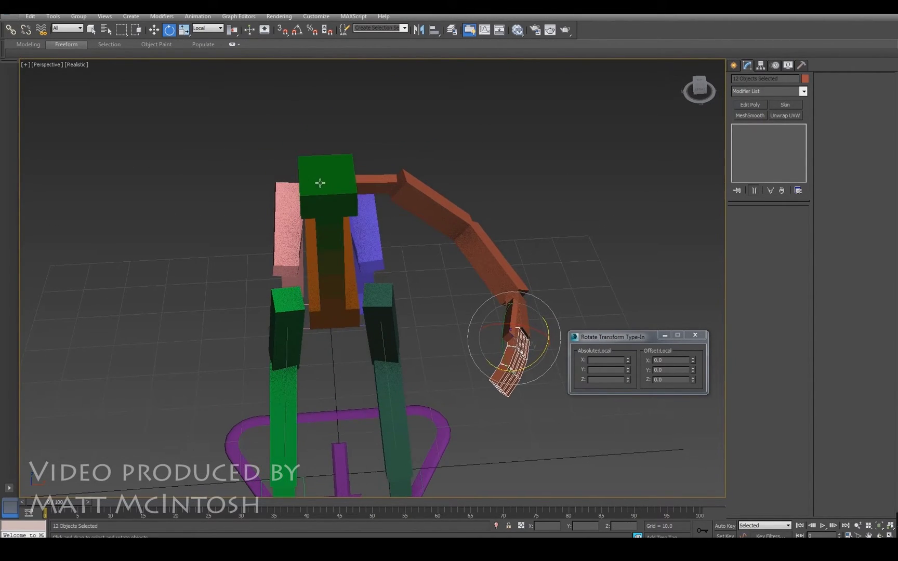
Add a second, blue five-fingered arm to the green top hub Hub002
click(327, 186)
alt+middle_drag(327, 187, 345, 189)
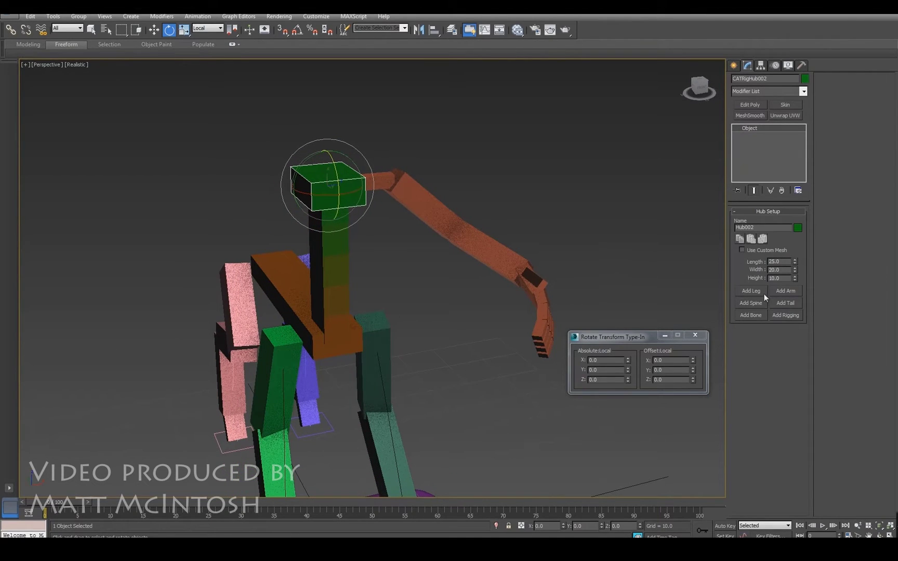
click(784, 292)
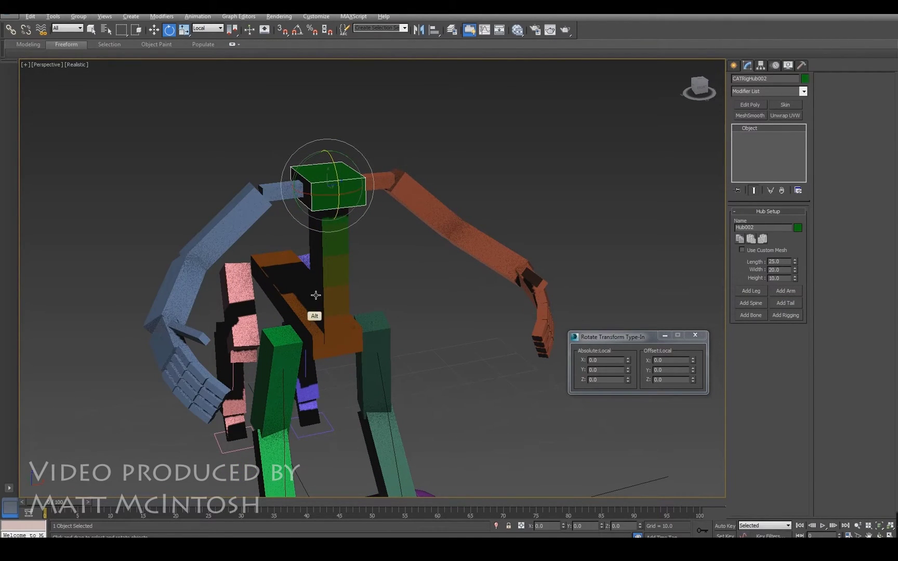
alt+middle_drag(315, 295, 393, 294)
alt+middle_drag(340, 315, 347, 275)
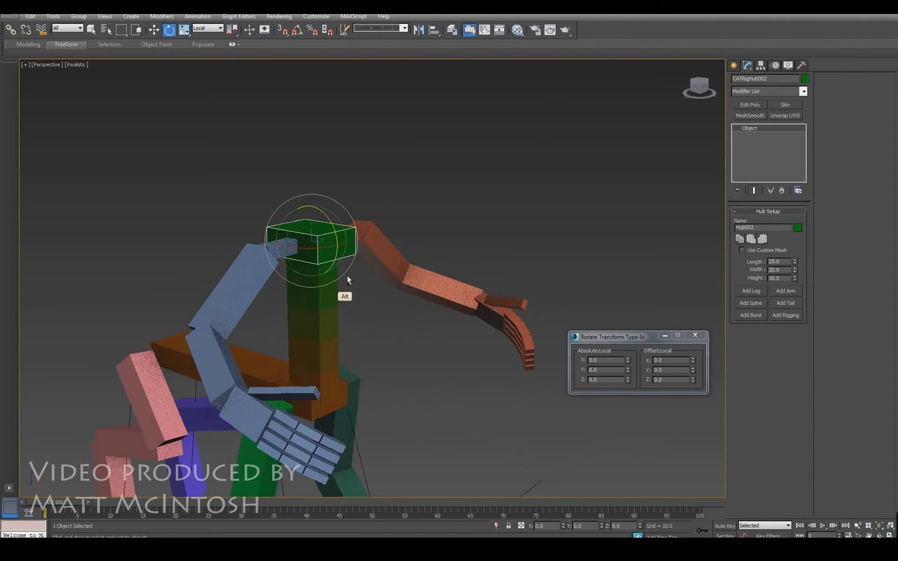
Add a neck bone on top of Hub002 and centre it along Y
click(756, 316)
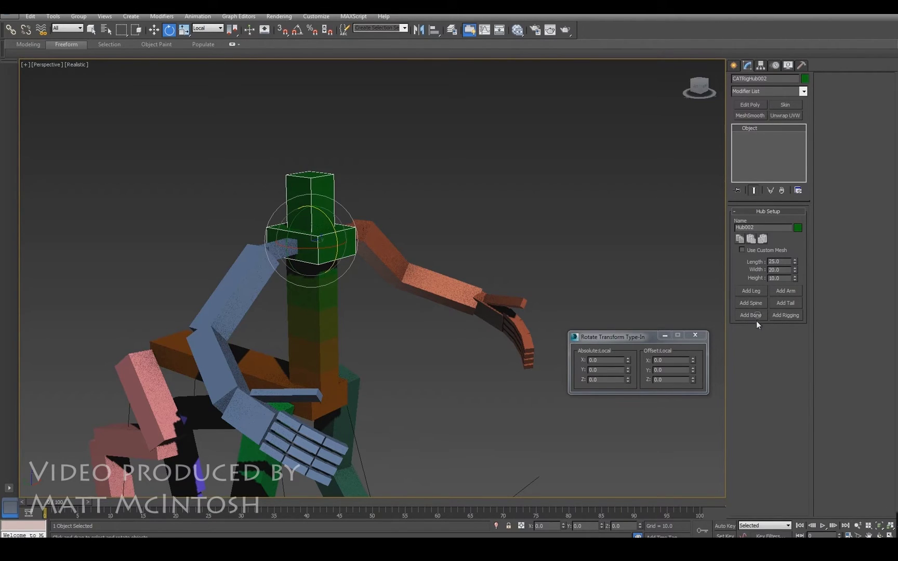
click(311, 219)
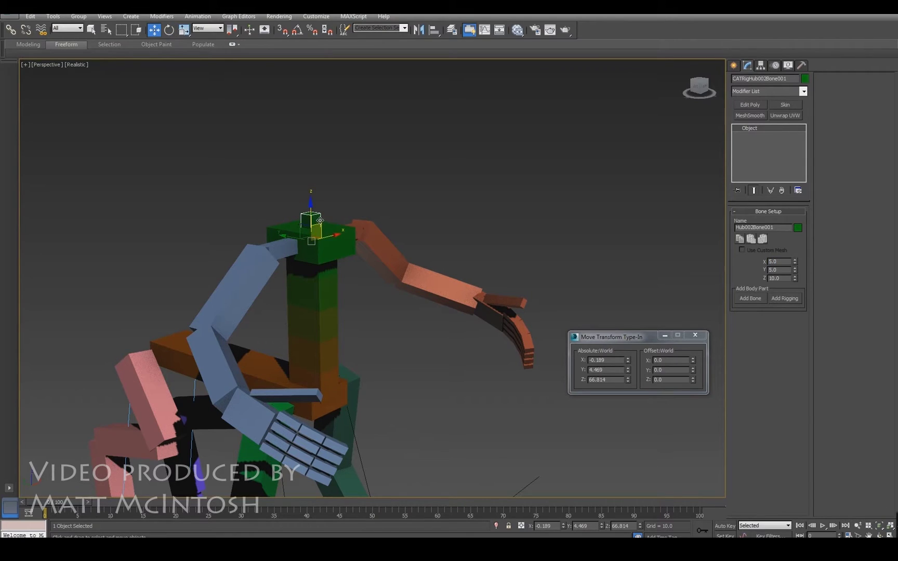
key(w)
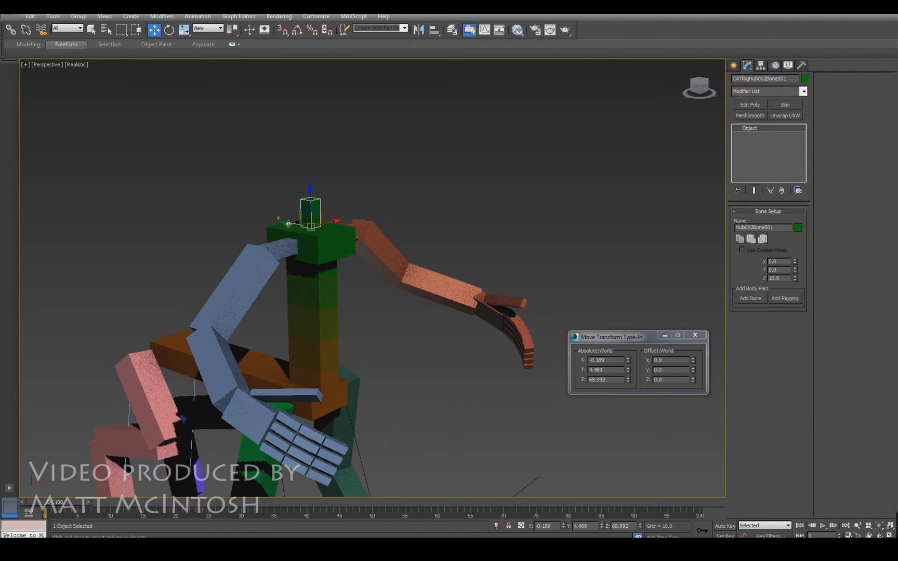
drag(289, 224, 308, 227)
alt+middle_drag(286, 209, 800, 282)
Add a head bone, scale it to 16.9 × 32.34 × 33.8, and centre it over the body
click(759, 299)
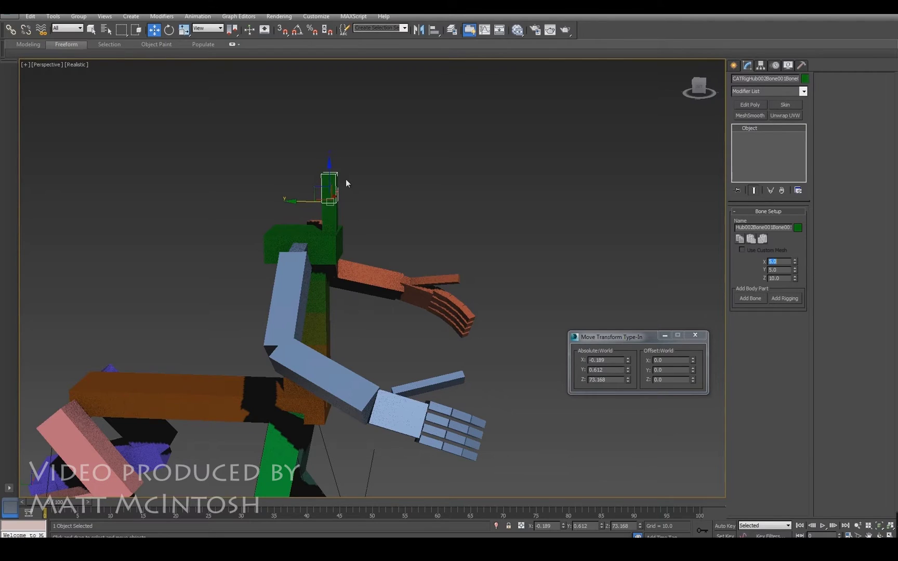
key(r)
drag(335, 195, 569, 89)
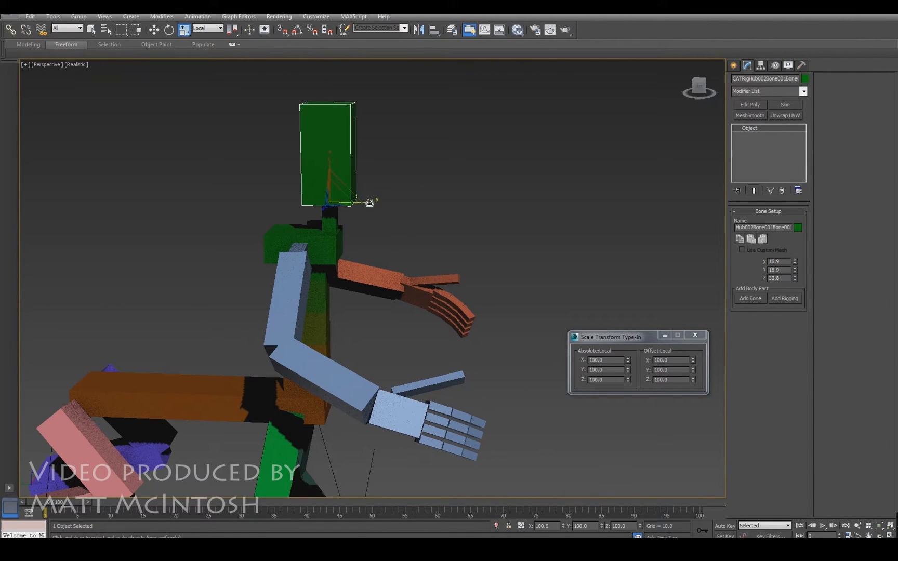
drag(369, 202, 409, 199)
alt+middle_drag(375, 201, 395, 175)
key(w)
drag(304, 204, 336, 202)
alt+middle_drag(337, 202, 344, 330)
Add a five-bone tail to the orange pelvis hub and move it to the rear
click(318, 295)
alt+middle_drag(316, 262, 346, 262)
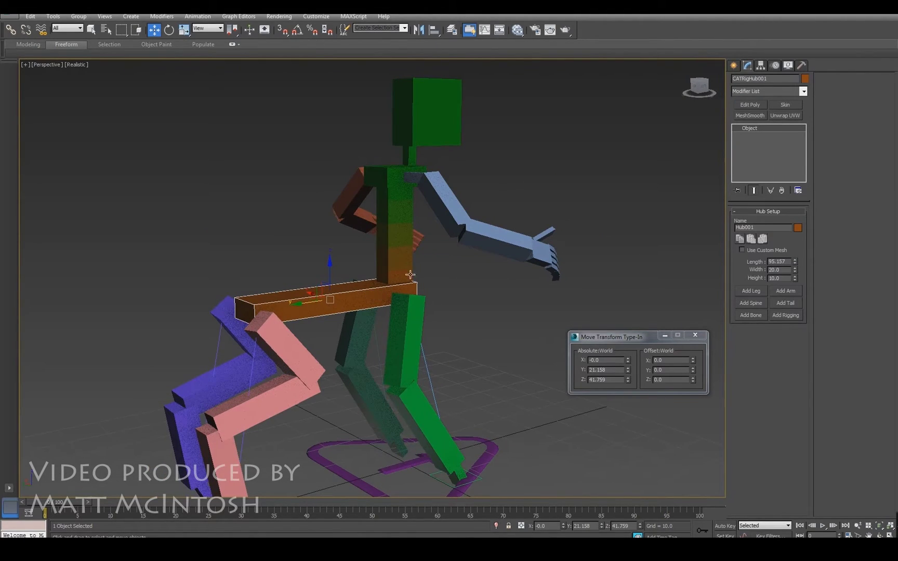
click(787, 304)
alt+middle_drag(280, 243, 410, 243)
click(385, 251)
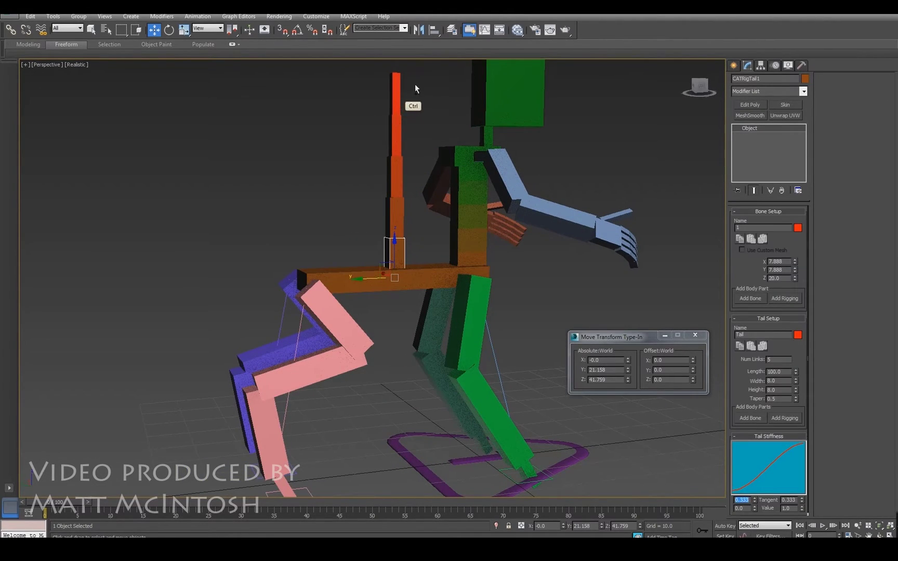
ctrl+drag(319, 216, 318, 206)
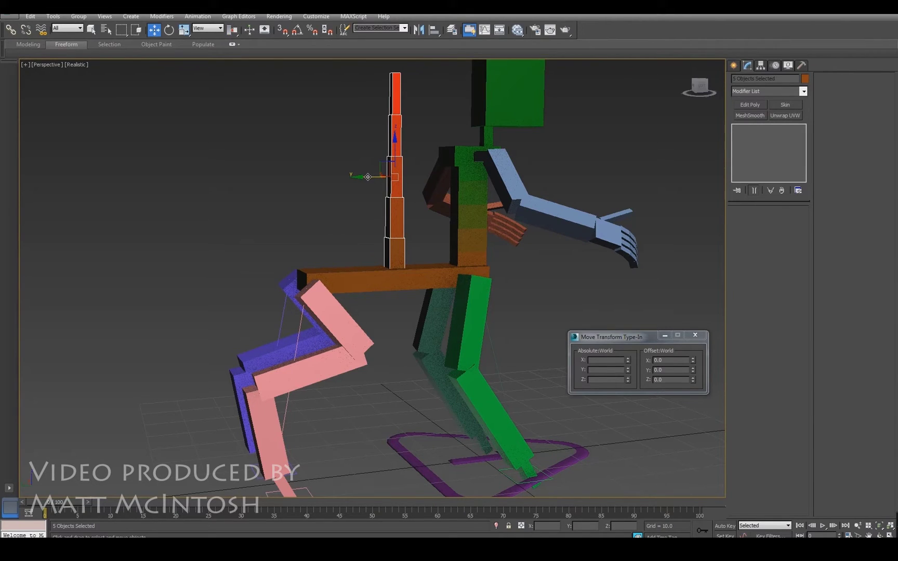
drag(367, 176, 268, 176)
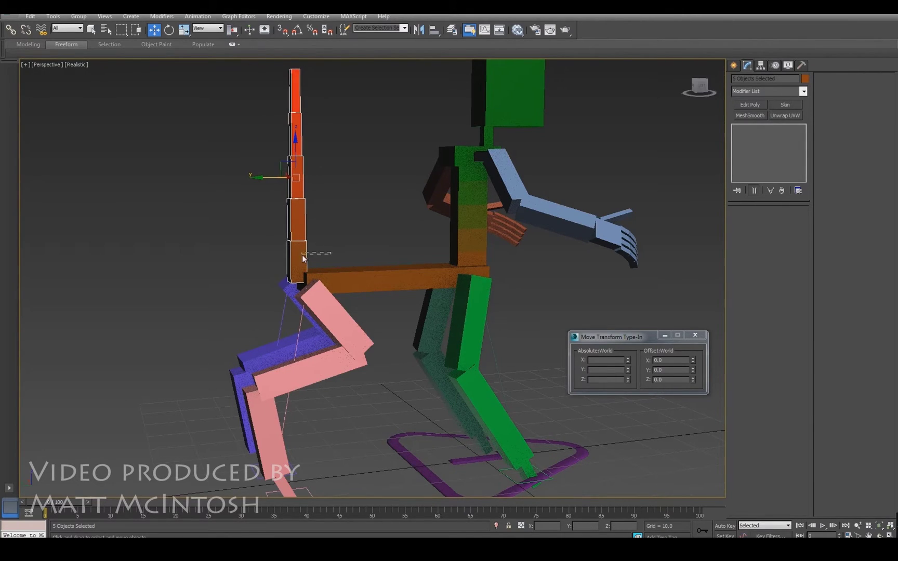
Swing the tail's base bone down and back, and curl the middle and tip bones upward
click(301, 255)
key(e)
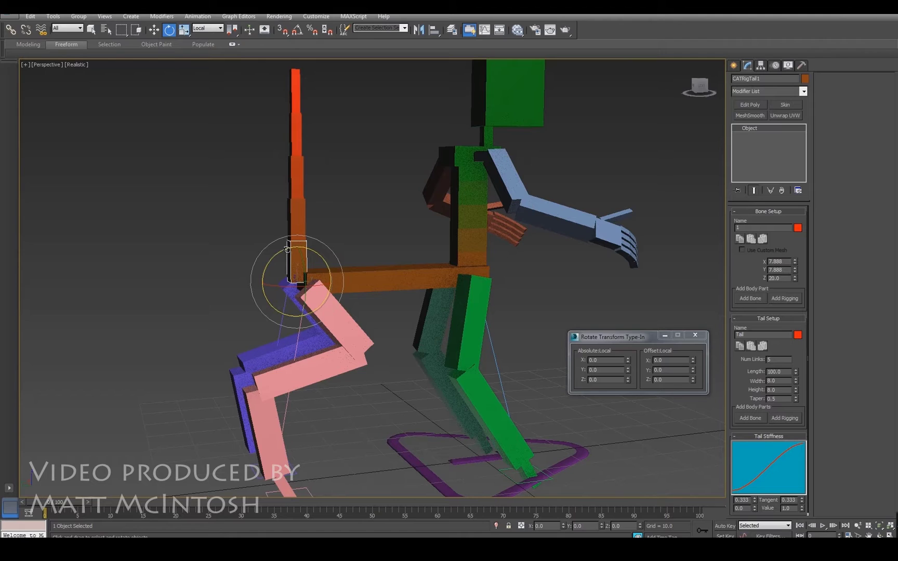
mouse_move(287, 250)
mouse_down()
mouse_move(185, 293)
mouse_move(187, 285)
mouse_move(185, 293)
mouse_move(77, 297)
mouse_up()
ctrl+drag(168, 391, 167, 391)
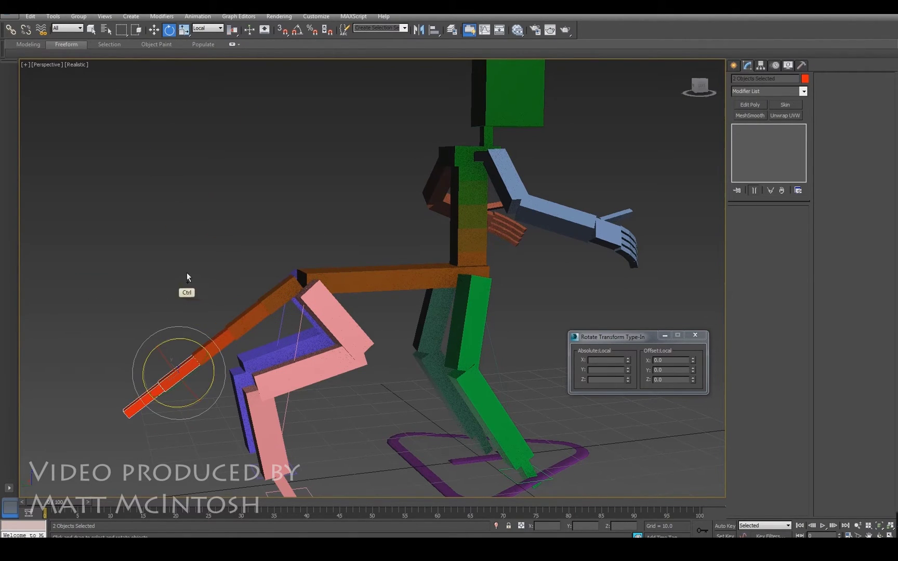
ctrl+drag(243, 347, 245, 344)
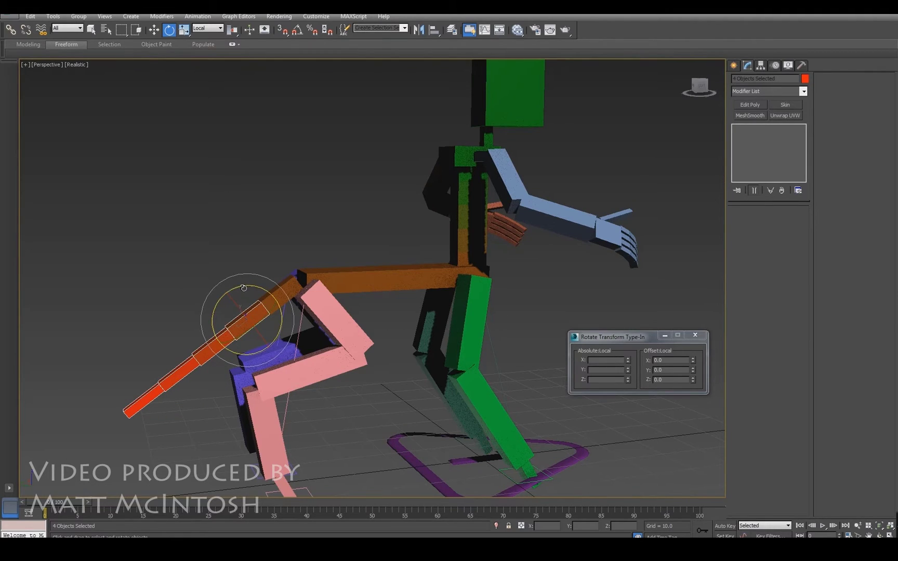
drag(243, 288, 257, 264)
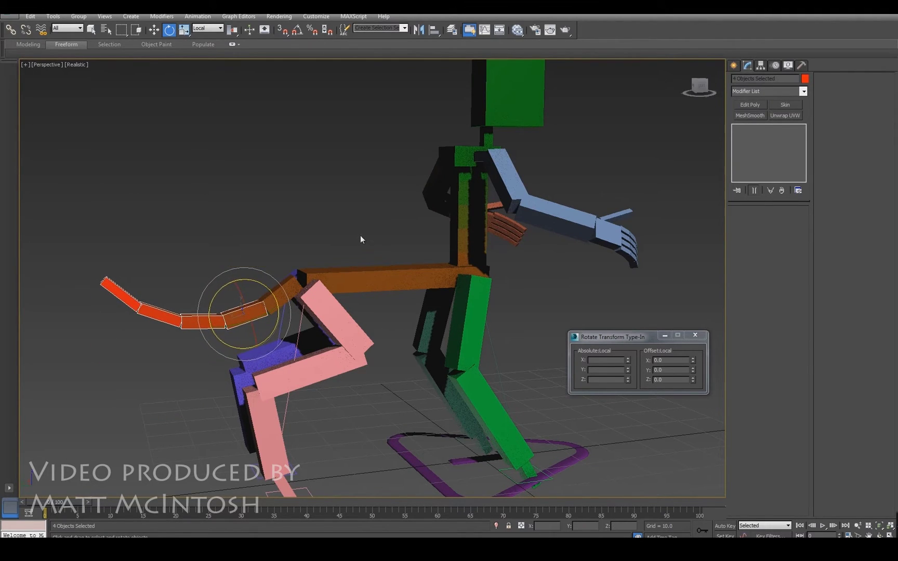
click(360, 237)
alt+middle_drag(477, 279, 414, 151)
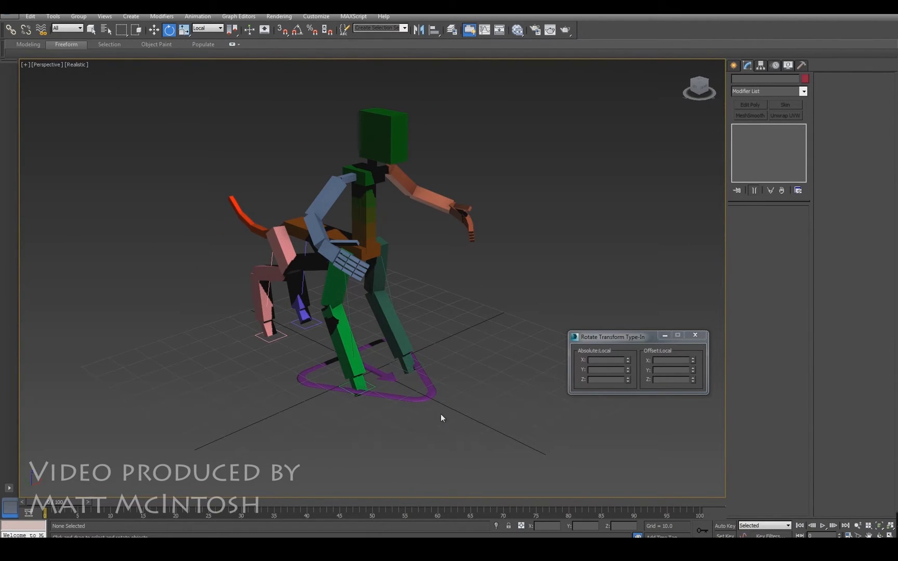
Add a CATMotion layer to the rig's CAT base in the Motion panel
click(433, 397)
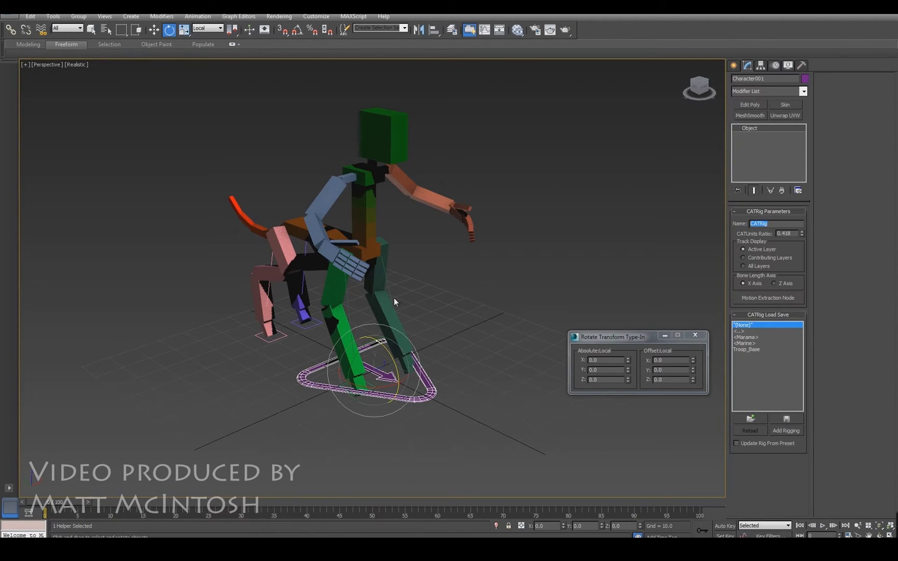
middle_drag(397, 325, 444, 289)
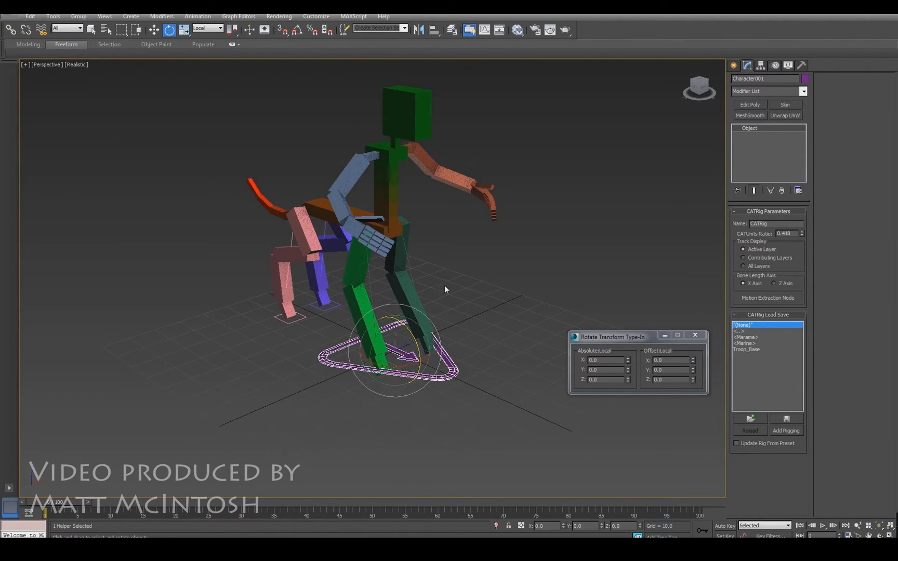
click(776, 65)
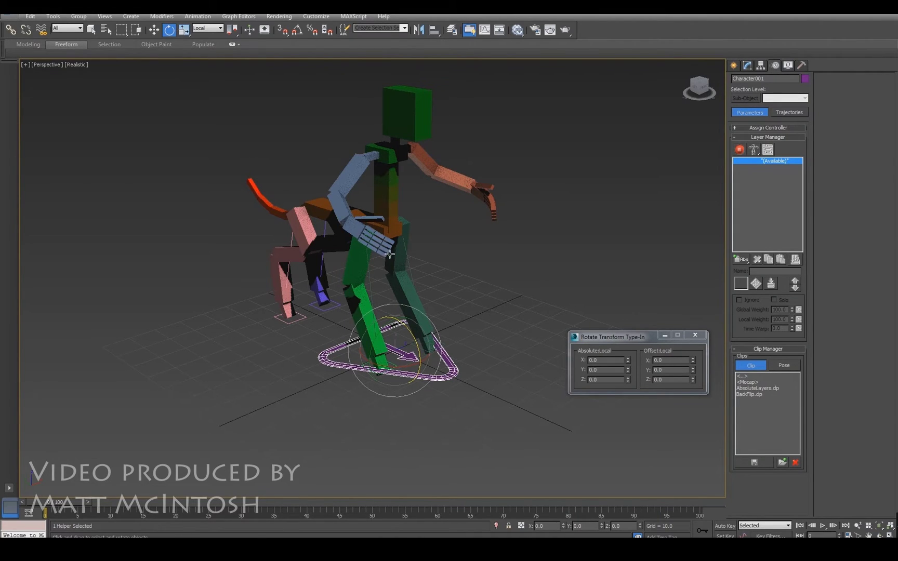
middle_drag(390, 254, 357, 285)
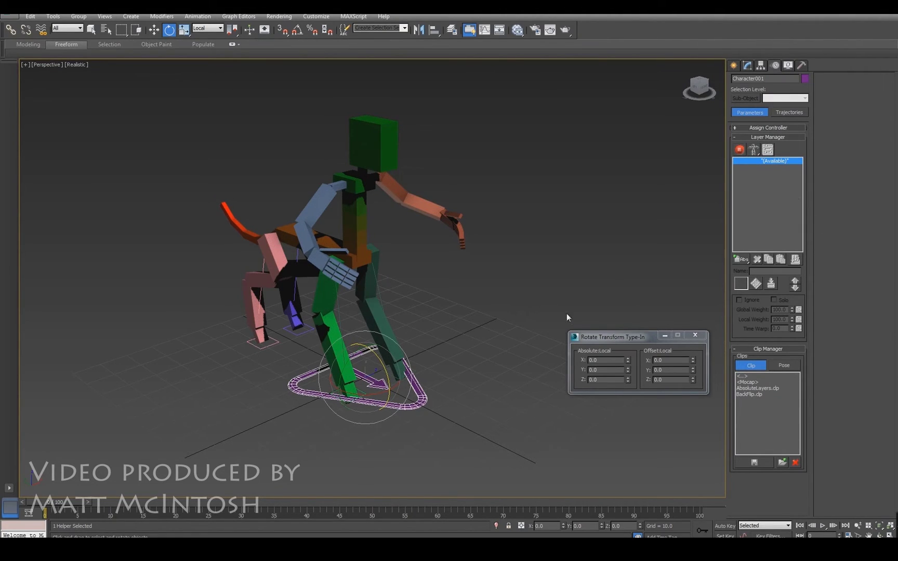
click(741, 260)
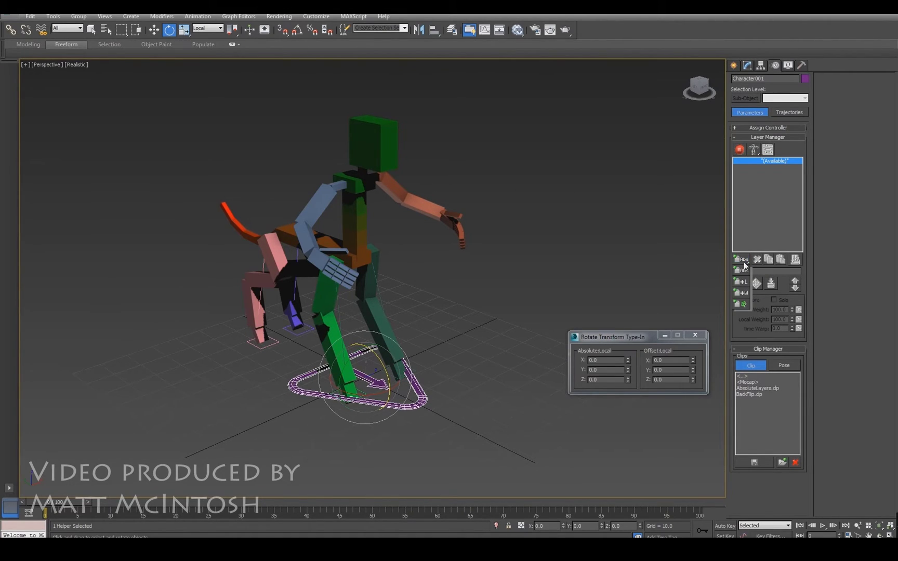
click(744, 304)
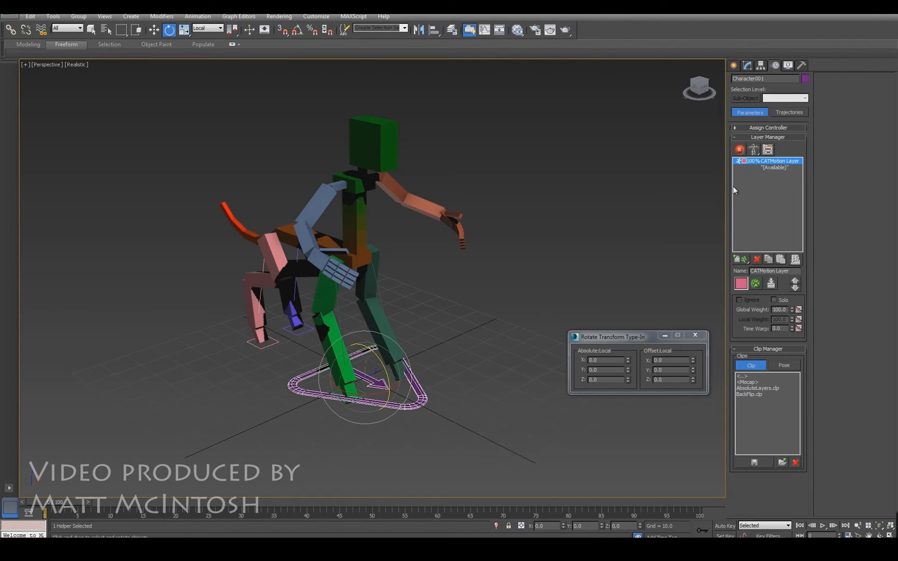
Switch the rig to animation mode and play the walk cycle
click(740, 150)
alt+middle_drag(386, 307, 422, 295)
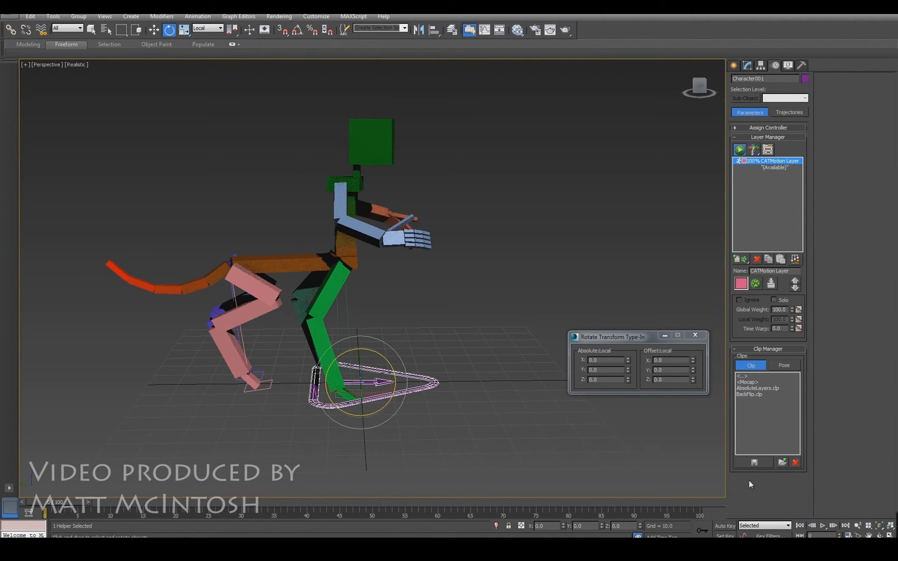
click(825, 525)
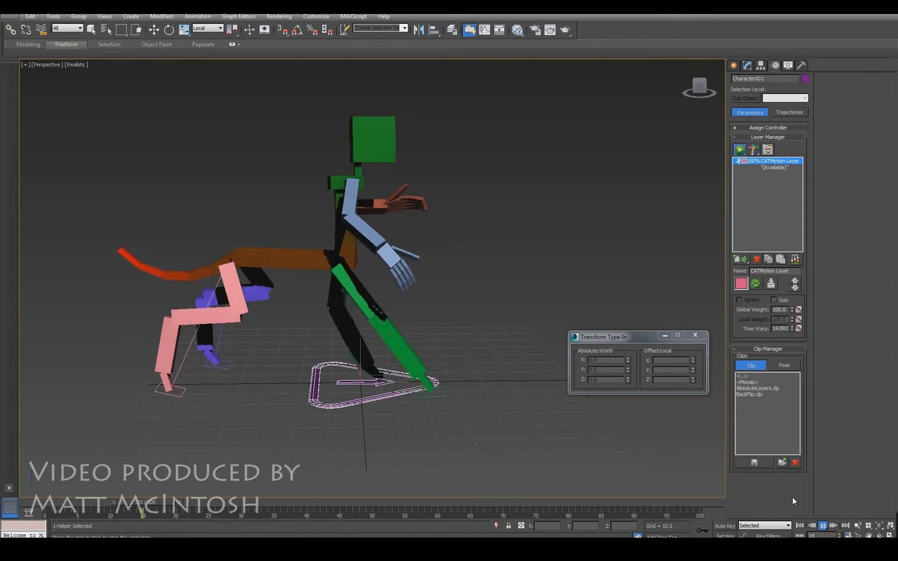
alt+middle_drag(341, 295, 499, 333)
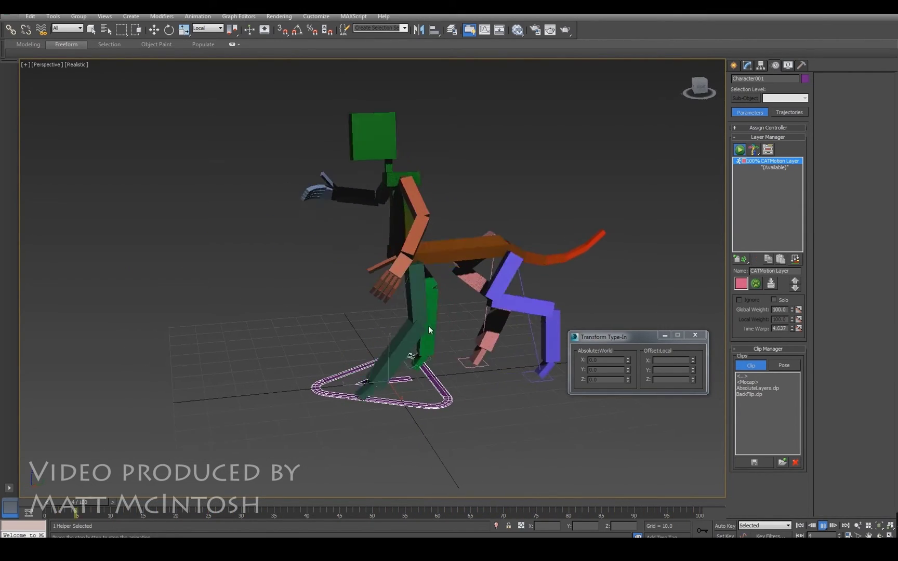
Choose the 2Legs preset and adjust limb phases to RLeg 0.019, LArm -0.304, RArm 0.119
click(756, 284)
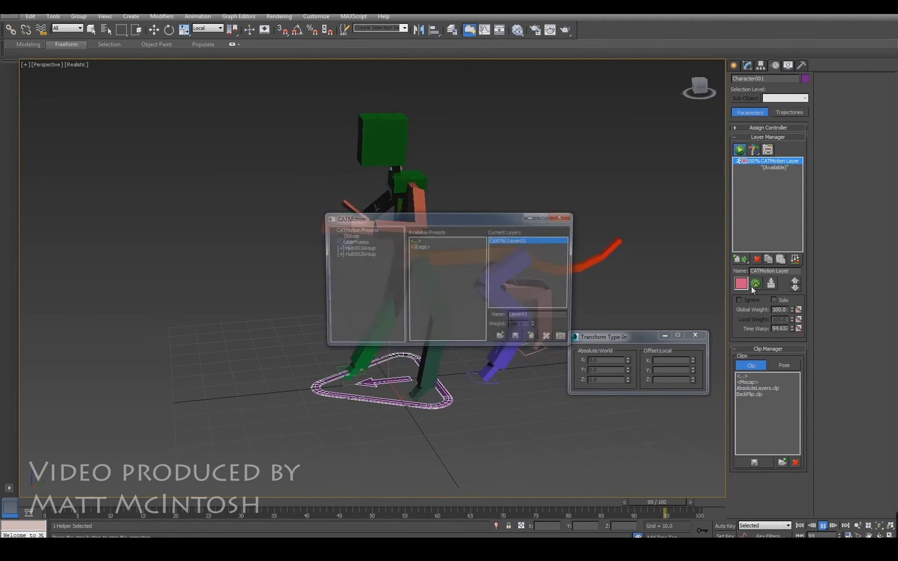
drag(483, 221, 213, 92)
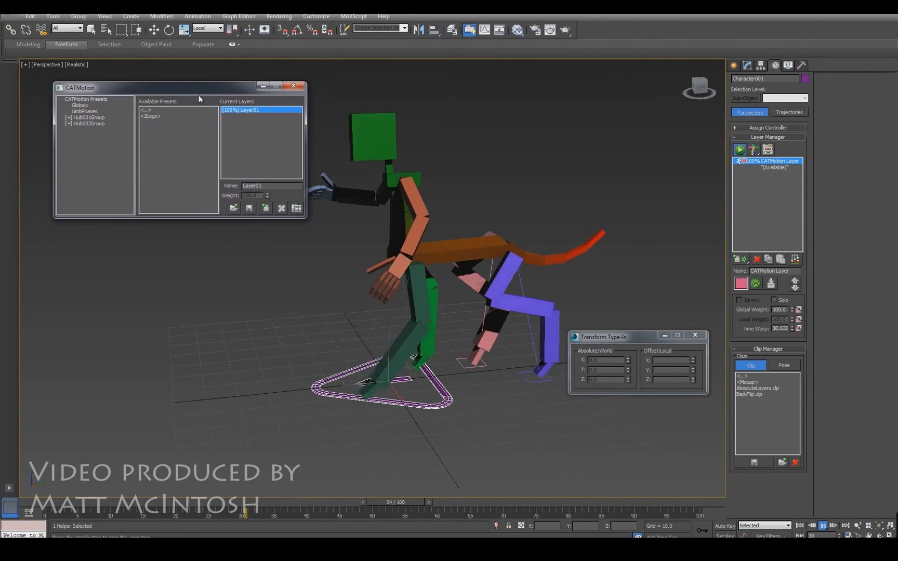
click(150, 117)
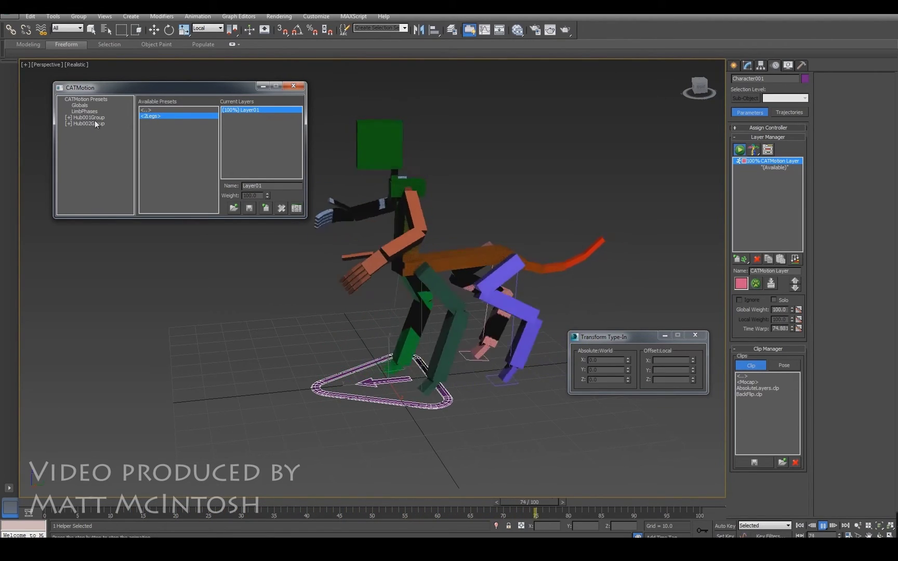
click(84, 111)
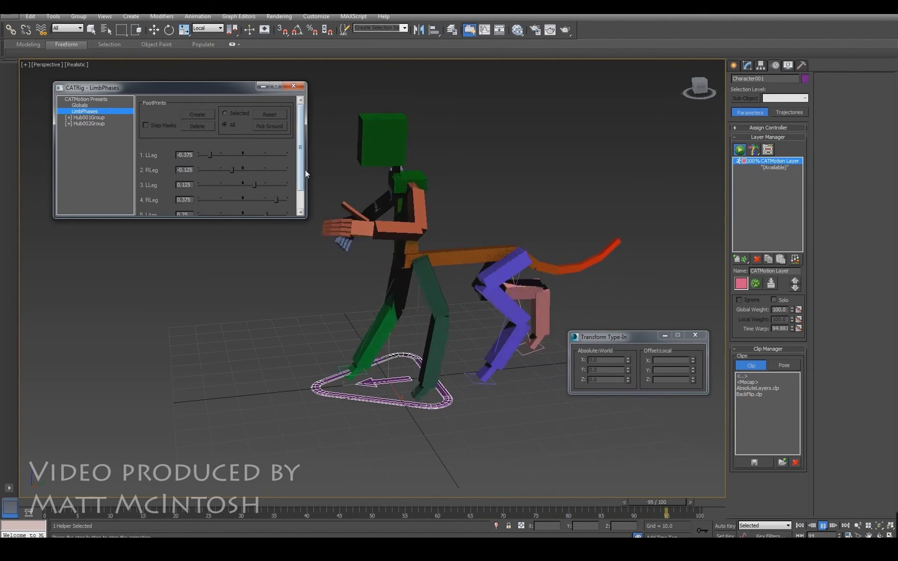
drag(303, 171, 255, 205)
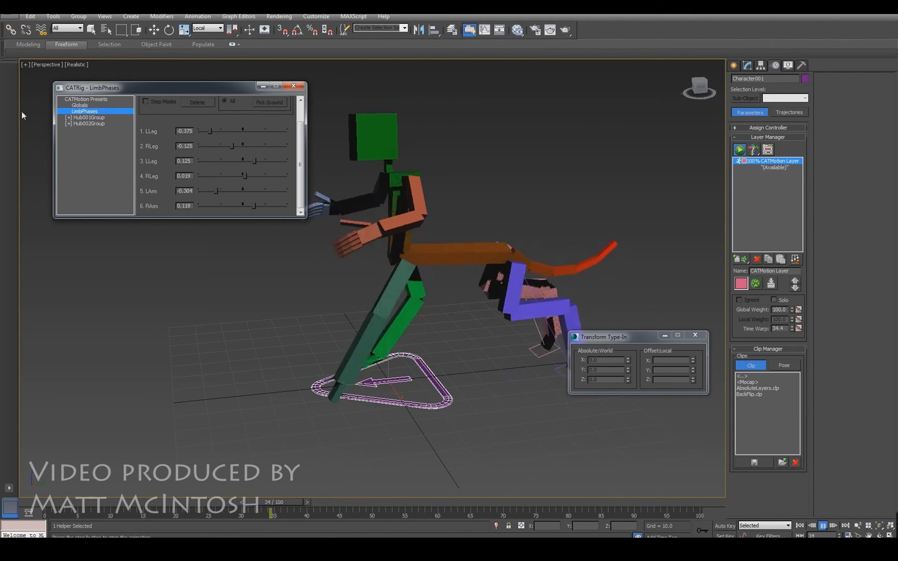
click(78, 105)
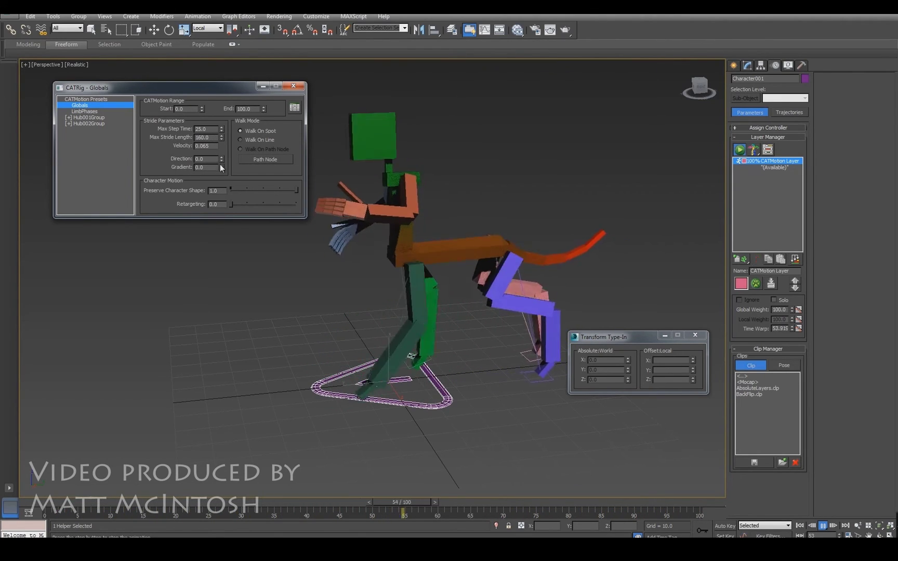
Inspect the KneeAngle, Swing, Ankle OffsetRot/TargetAlign and Hub001 Push motion curves
double_click(86, 118)
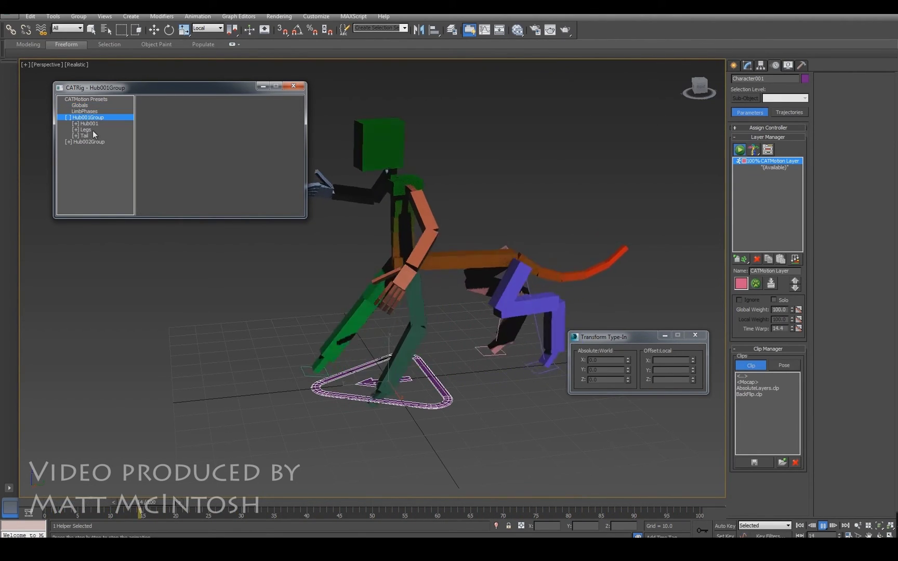
double_click(84, 130)
click(98, 136)
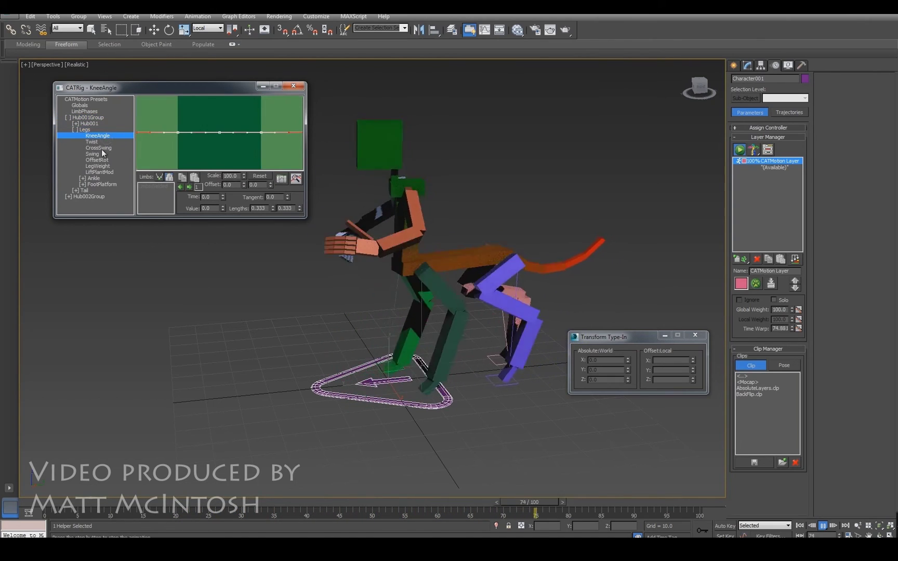
click(94, 154)
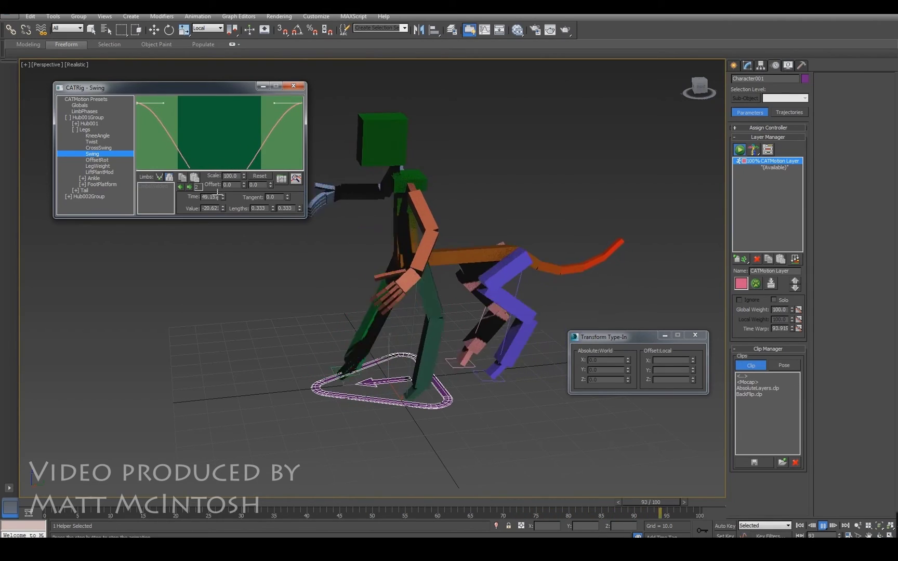
double_click(112, 178)
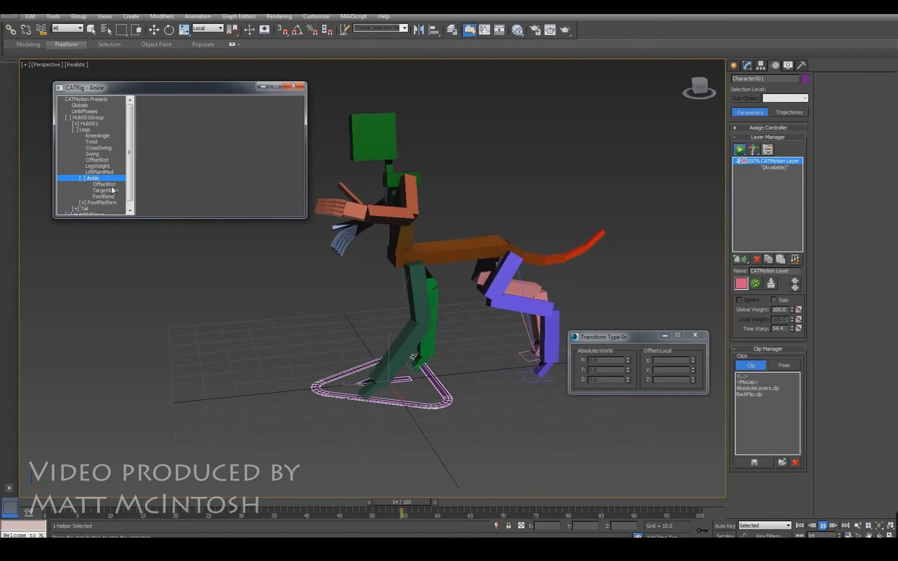
drag(106, 184, 110, 193)
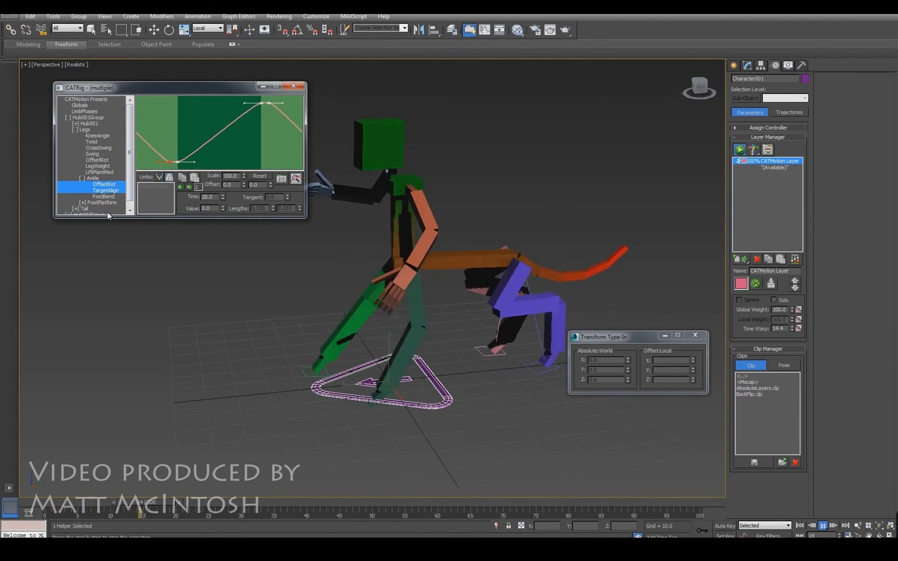
double_click(79, 124)
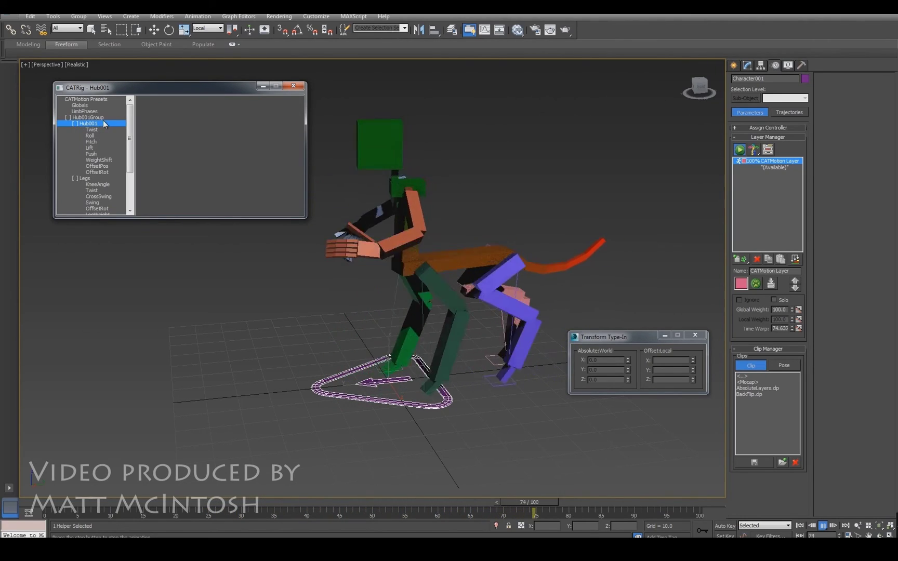
click(96, 154)
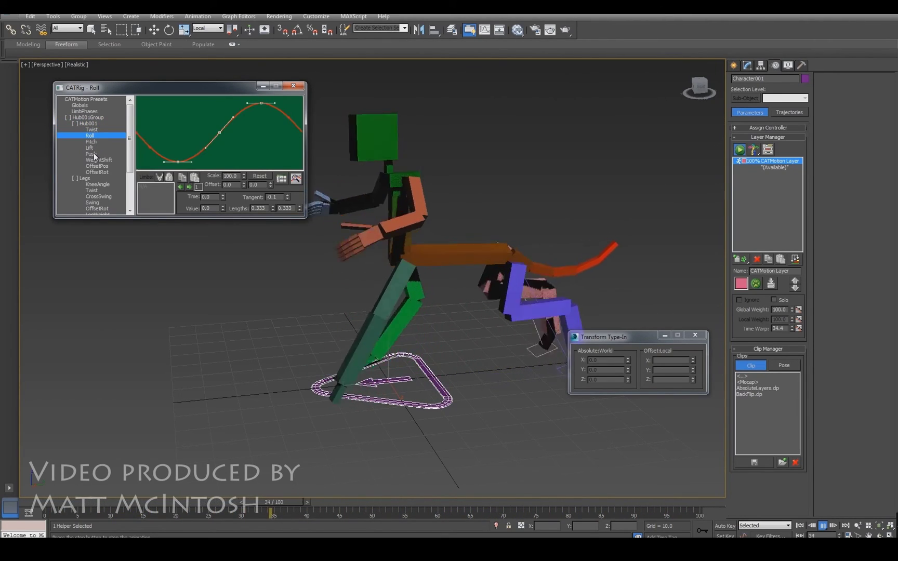